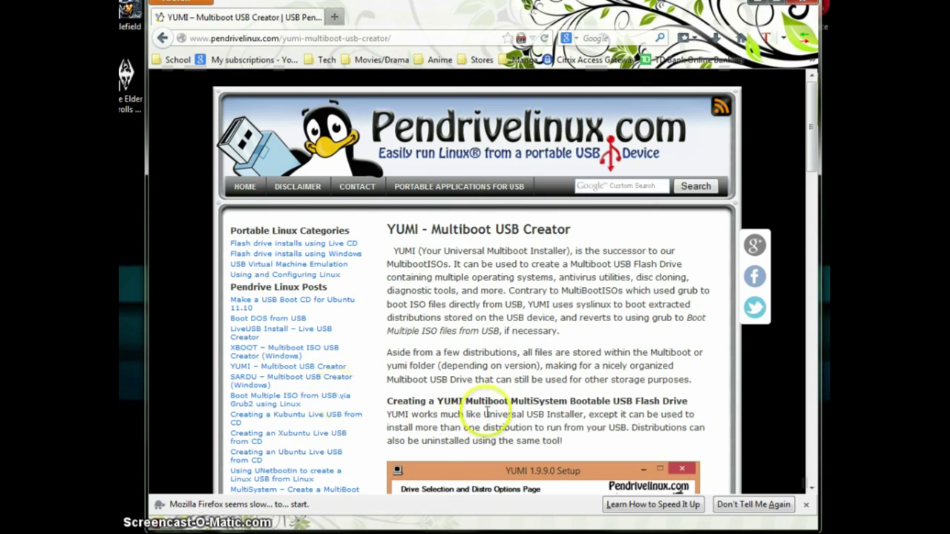
Look through the YUMI – Multiboot USB Creator page down to its Windows download section and return to the page header
scroll(482, 403, down, 10)
scroll(484, 412, down, 1)
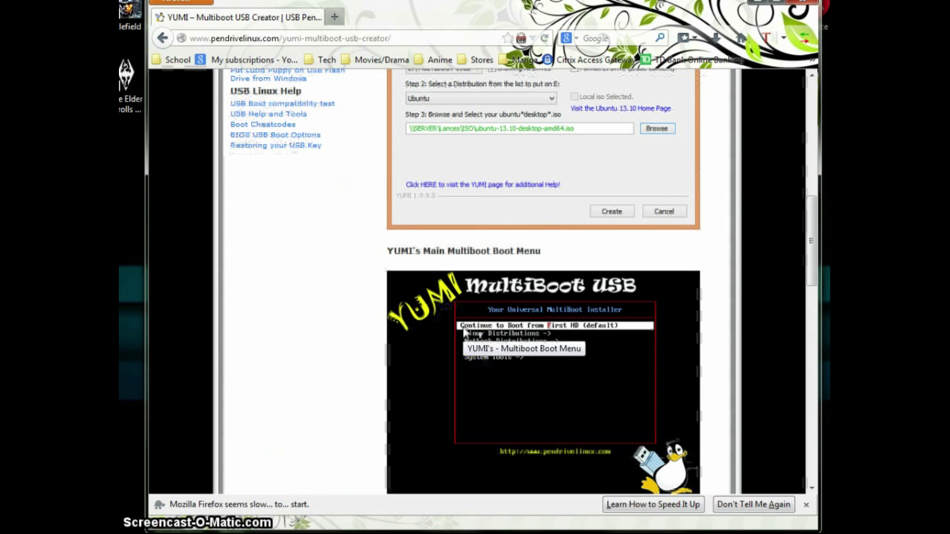
click(355, 287)
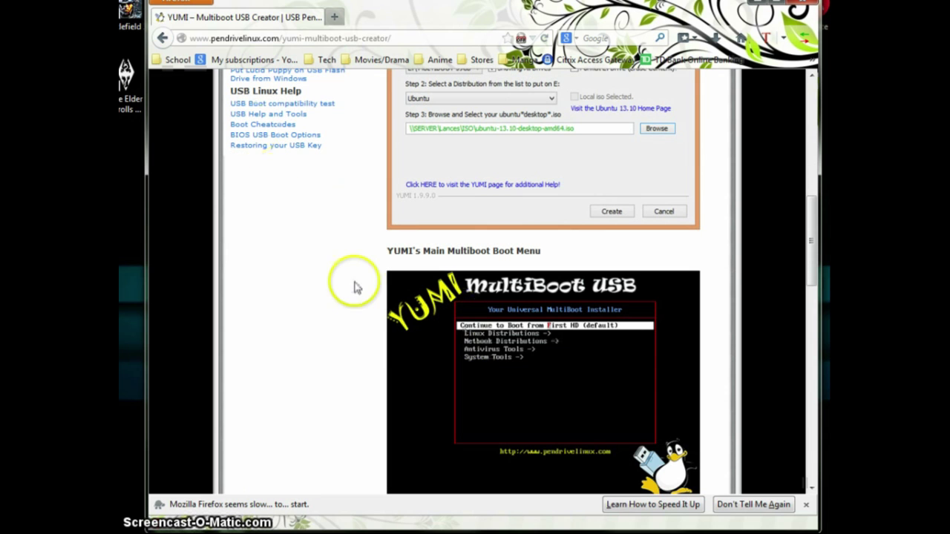
scroll(355, 286, down, 10)
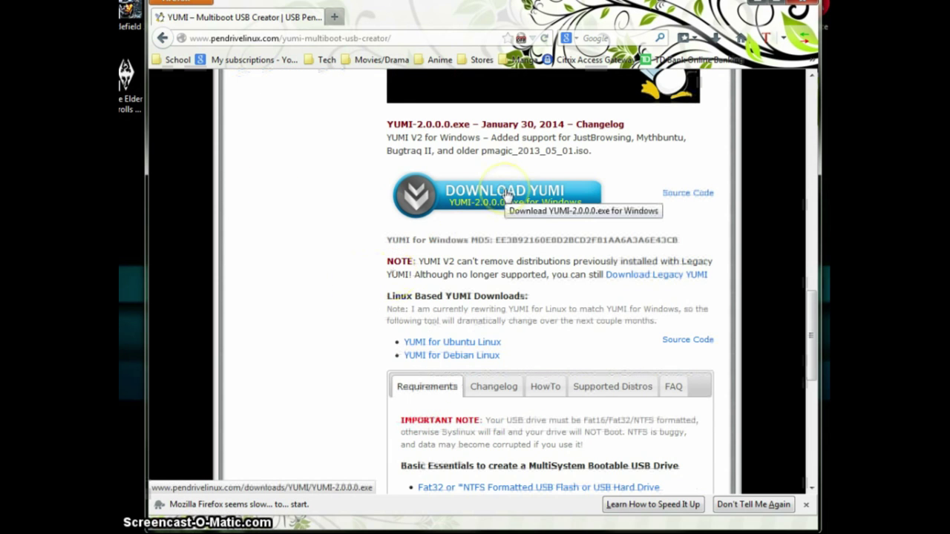
scroll(403, 292, up, 15)
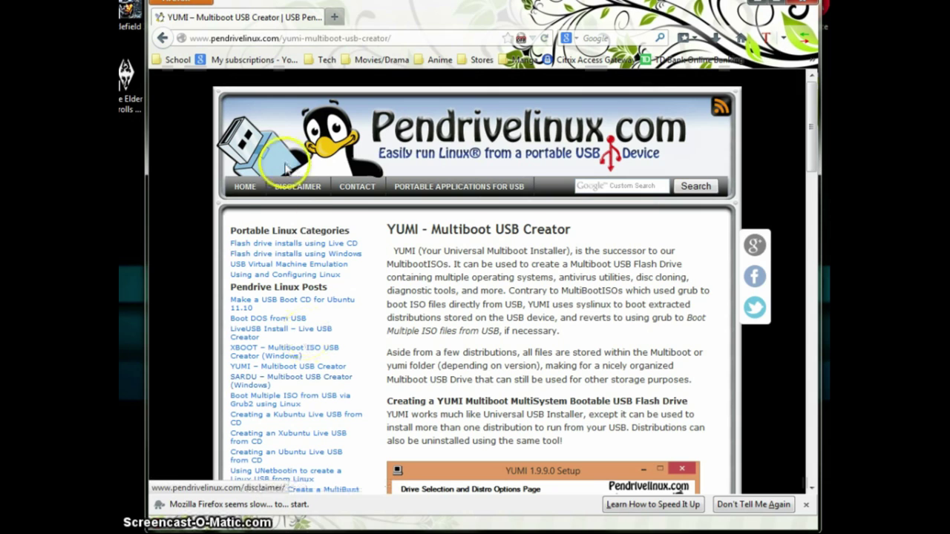
Go to the Pendrivelinux home page and view its popular installer links
click(245, 187)
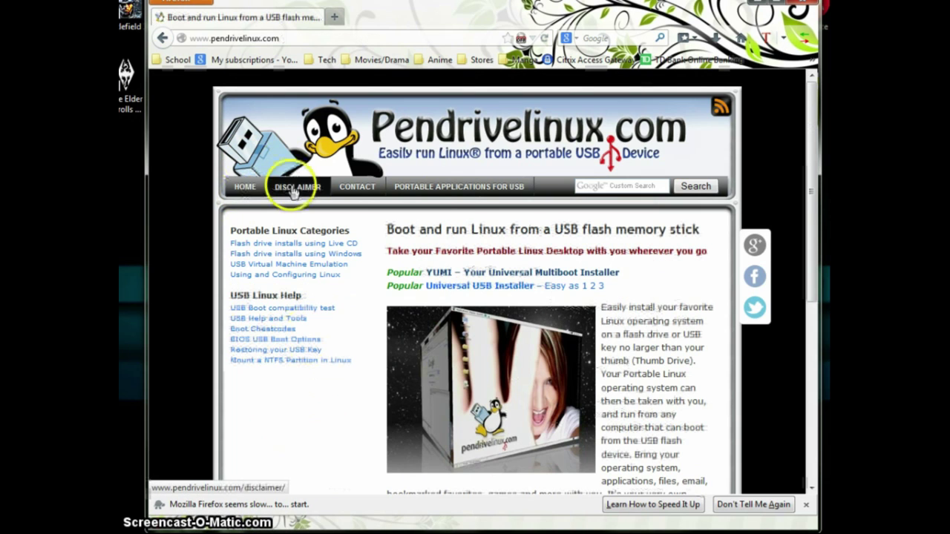
scroll(414, 233, down, 5)
scroll(397, 270, up, 5)
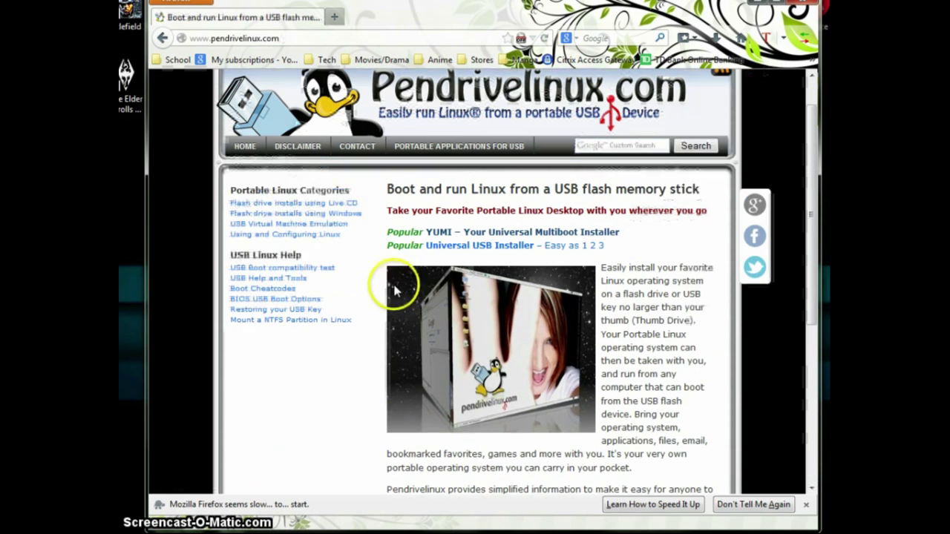
scroll(394, 289, up, 1)
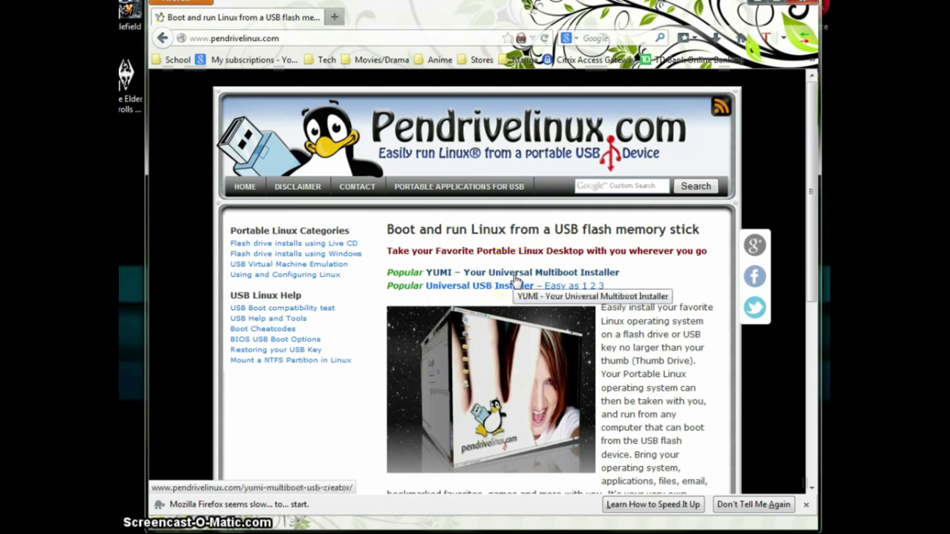
Open the YUMI – Your Universal Multiboot Installer page and find the YUMI-2.0.0.0.exe download for Windows
click(490, 291)
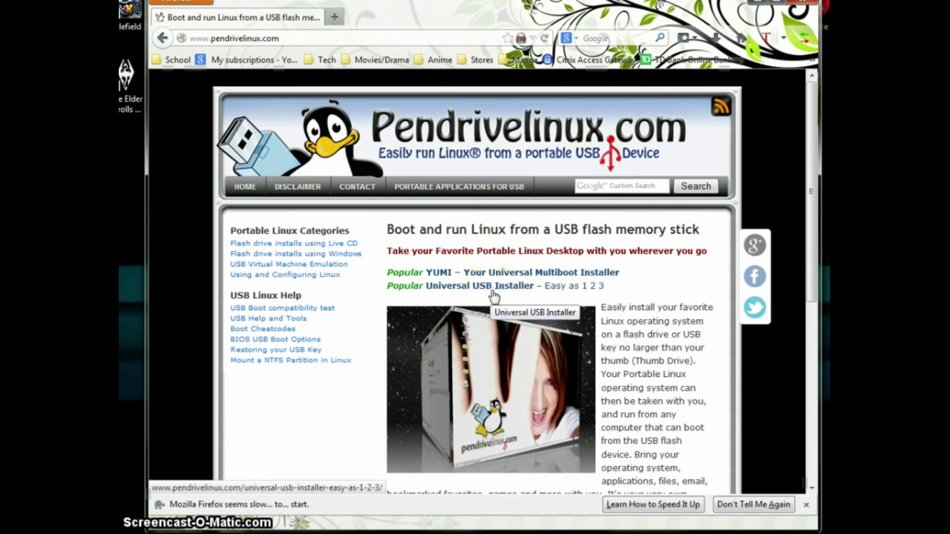
click(502, 275)
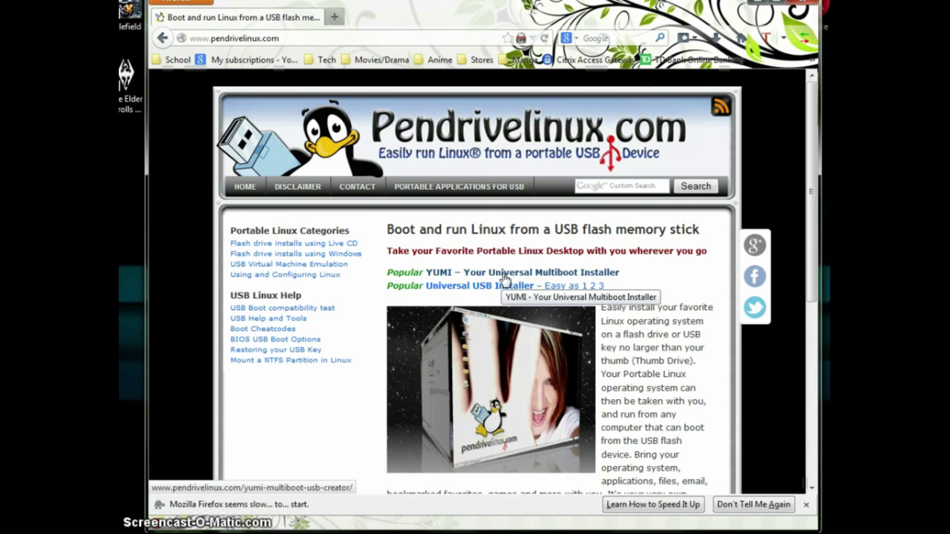
click(532, 263)
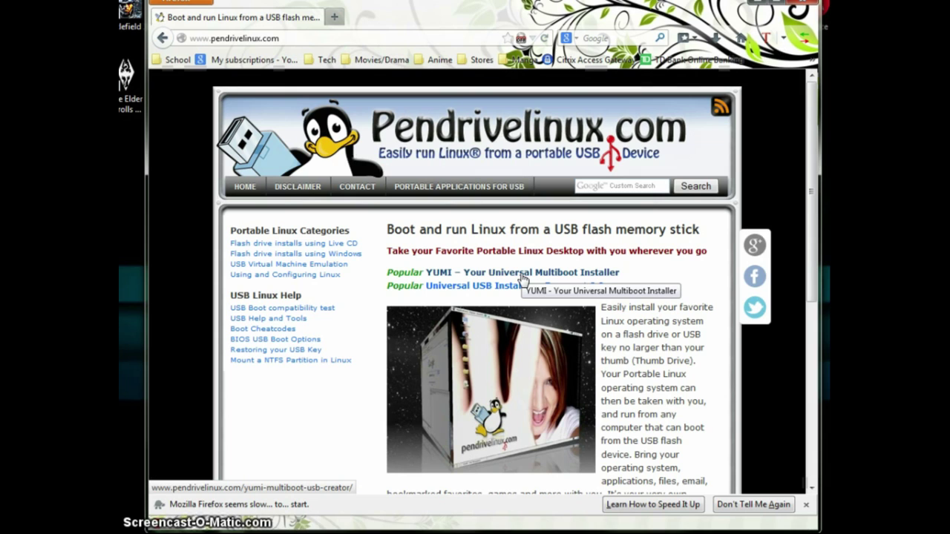
click(516, 273)
click(506, 275)
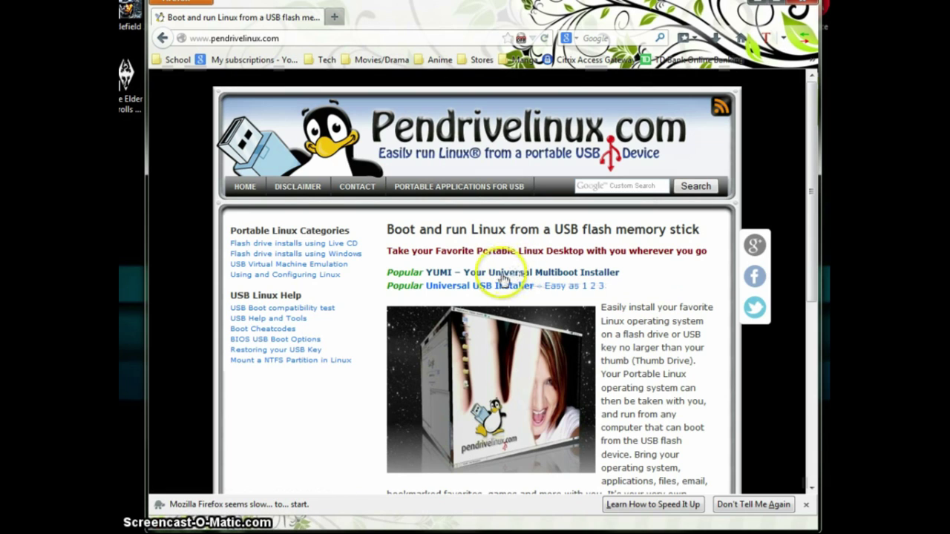
scroll(495, 273, down, 10)
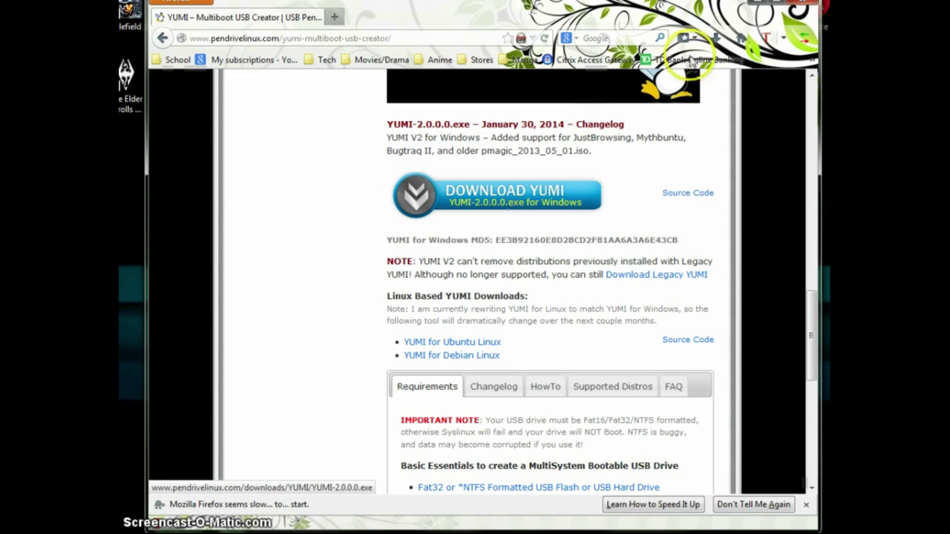
Switch to YUMI 2.0.0.0 Setup by launching it from the desktop and accept its license agreement
double_click(549, 219)
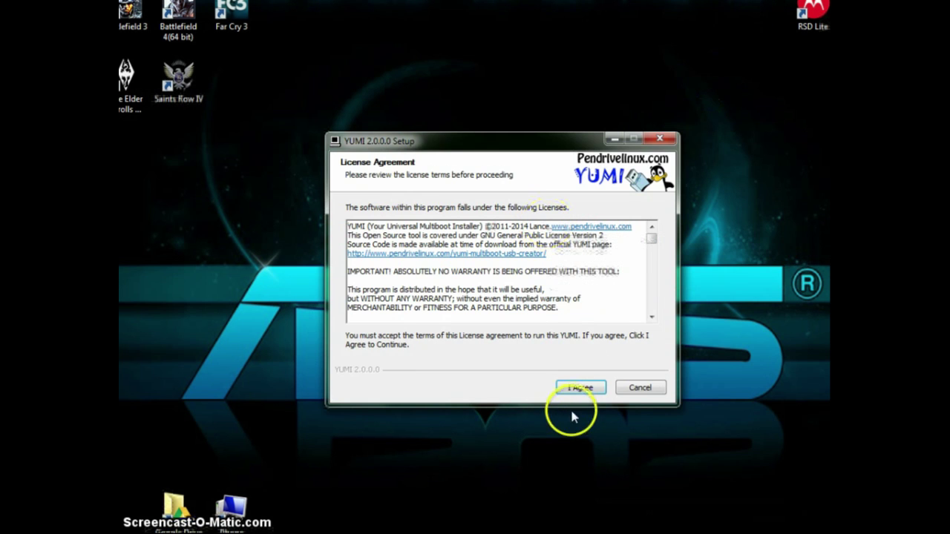
click(576, 388)
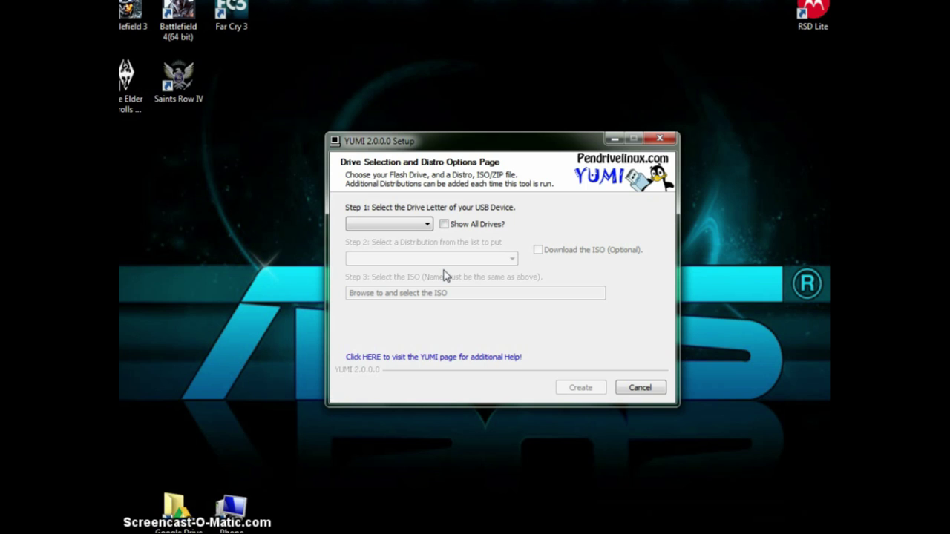
Select P:\LABEL 28GB as the USB device and enable Fat32 formatting of the P: drive
click(372, 227)
click(372, 227)
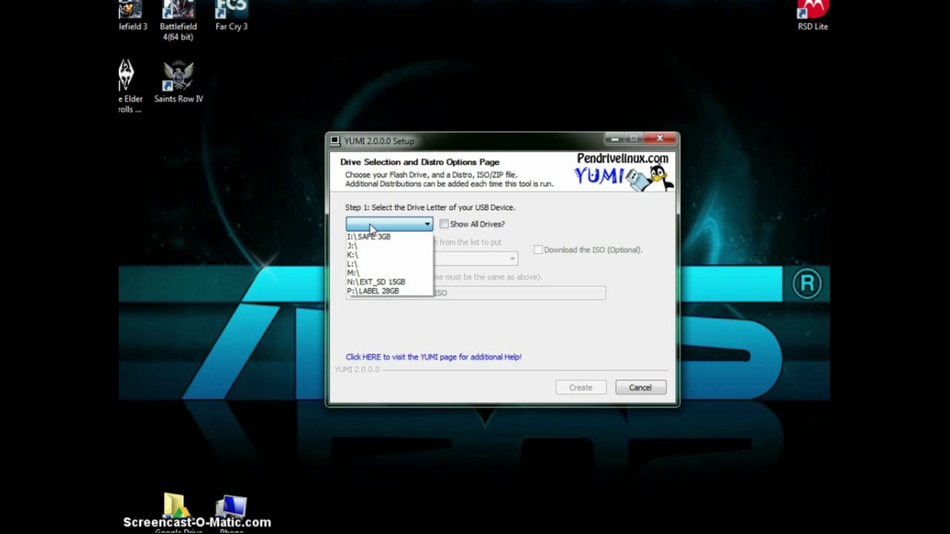
click(391, 291)
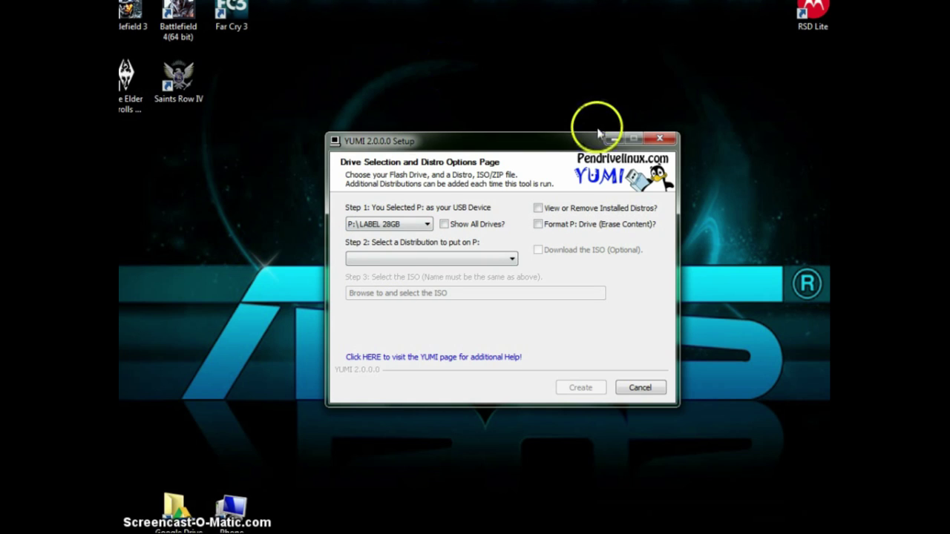
click(549, 226)
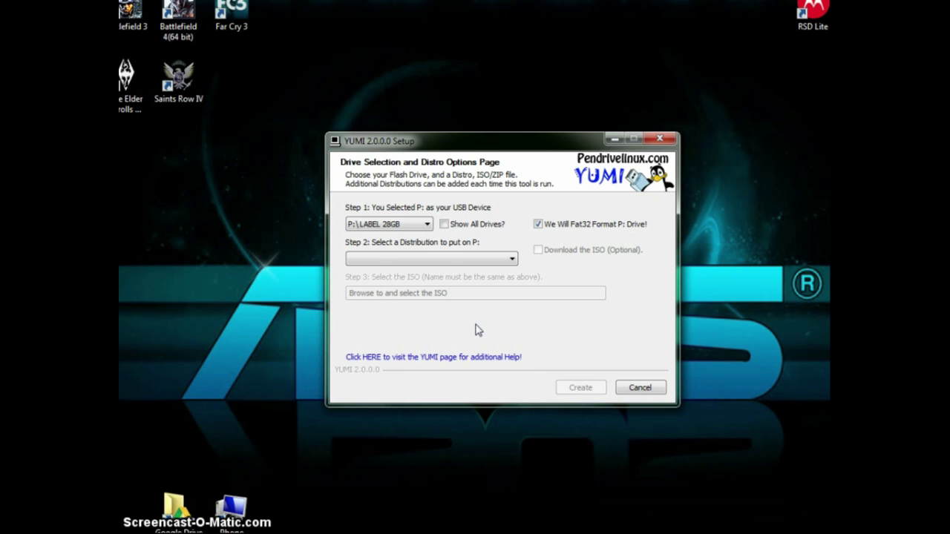
Choose Acronis Antimalware CD as the distribution and load AcronisAntimalwareScanCD.iso from E:\ISO
click(511, 260)
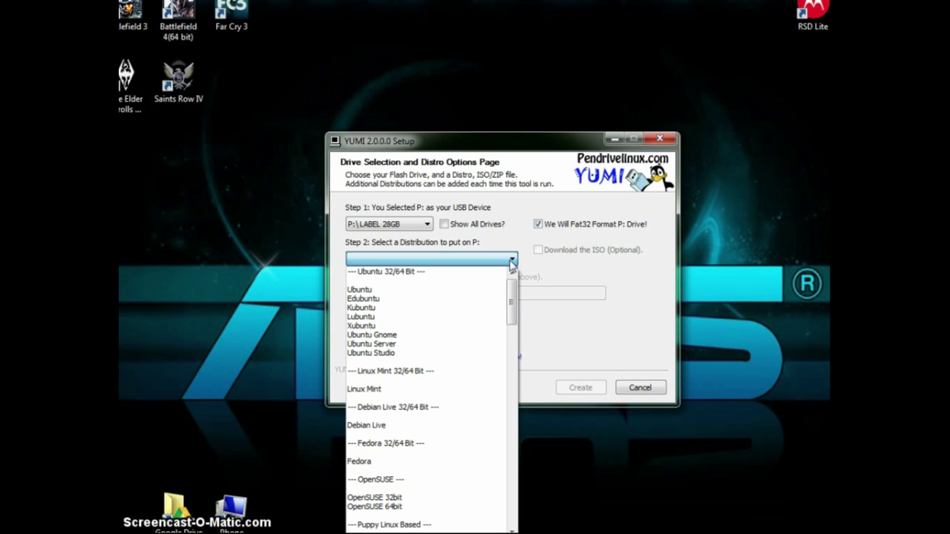
scroll(512, 393, down, 12)
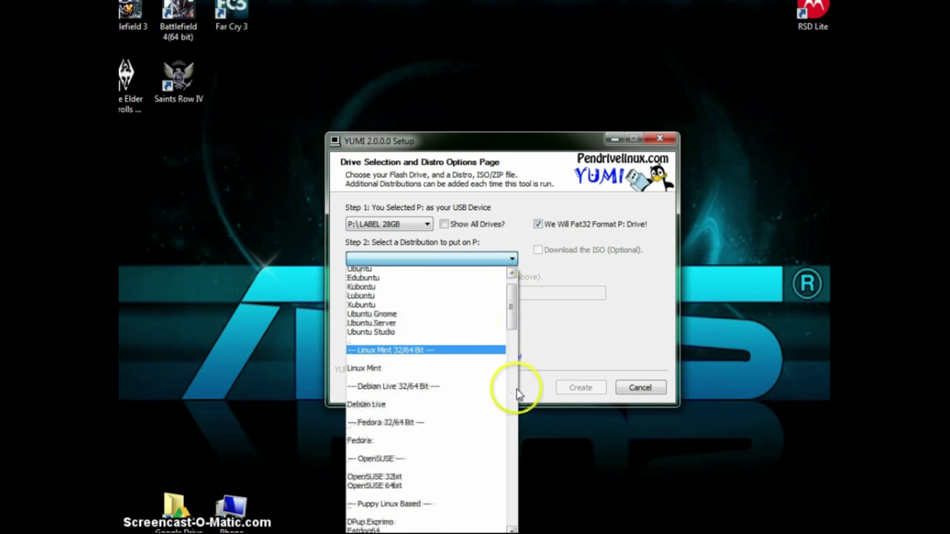
scroll(494, 410, down, 10)
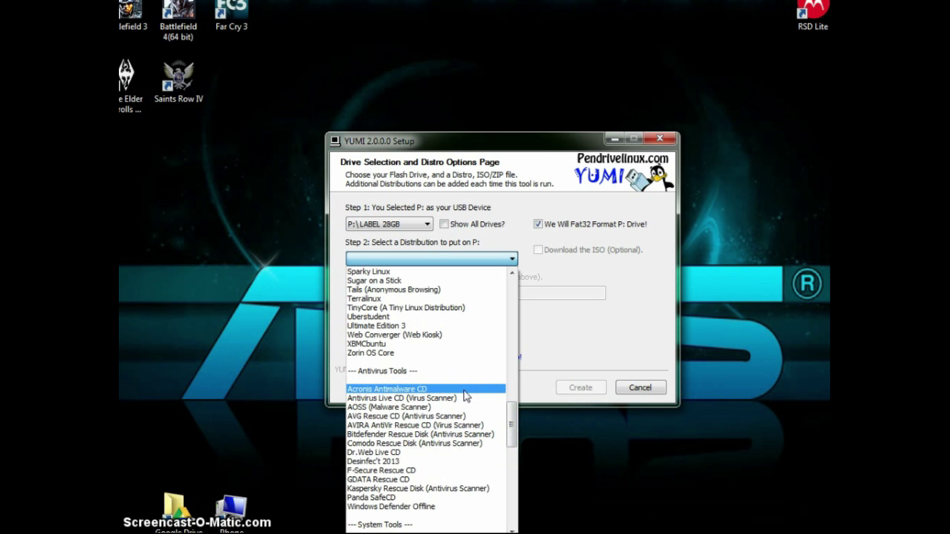
click(464, 391)
click(631, 294)
click(520, 249)
double_click(522, 248)
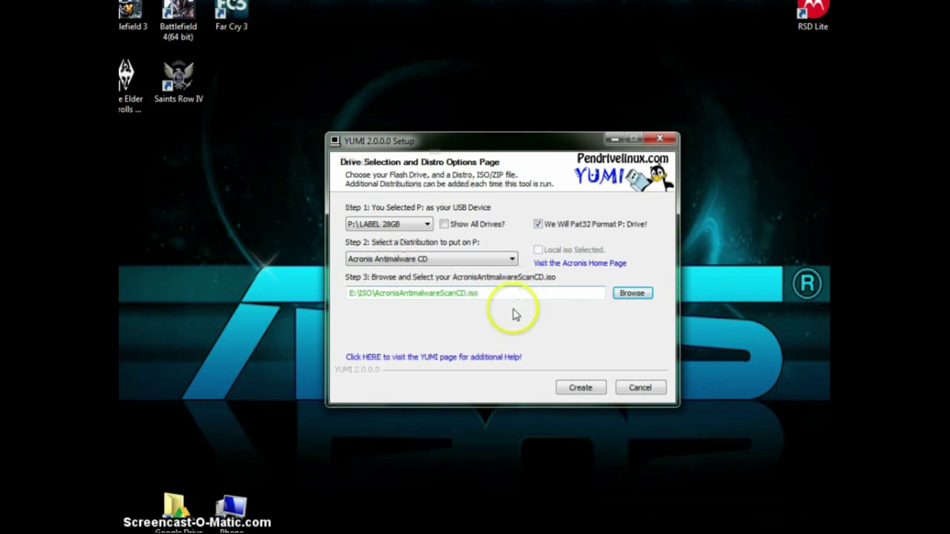
Create the Acronis Antimalware CD installation on P:, approving the listed actions, and choose to add more ISOs to the drive
click(581, 389)
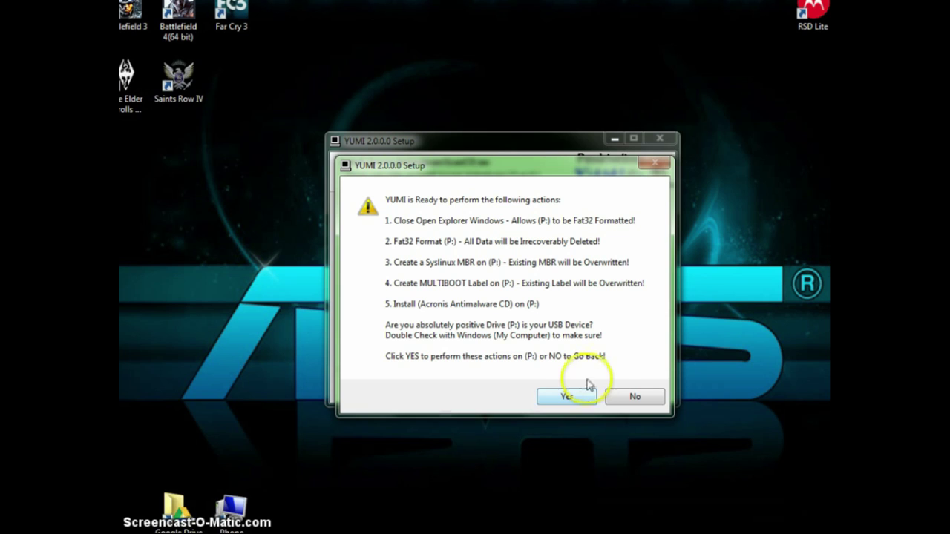
click(569, 399)
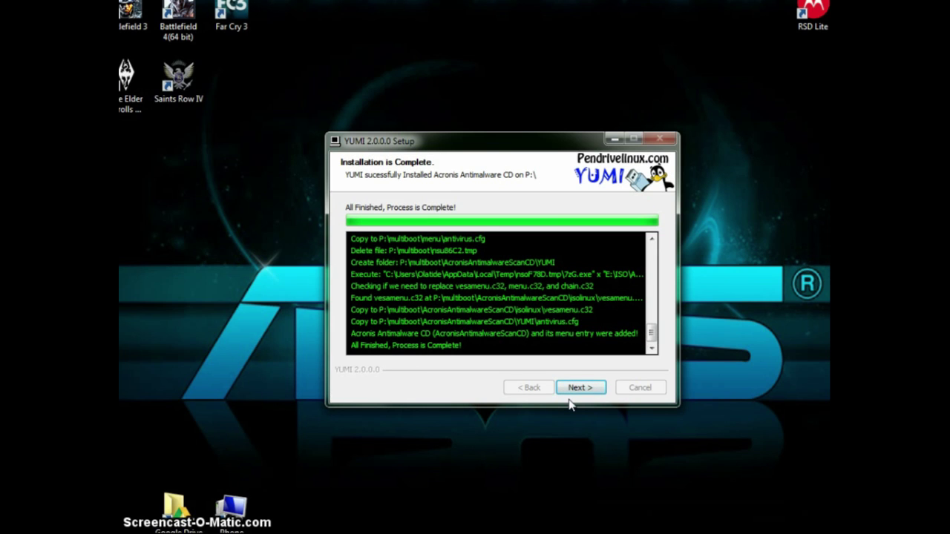
click(566, 391)
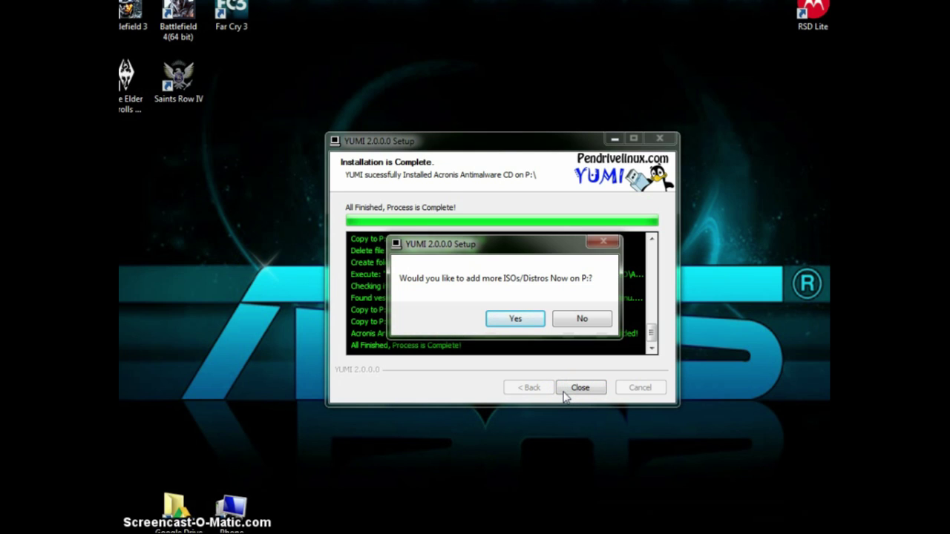
click(541, 321)
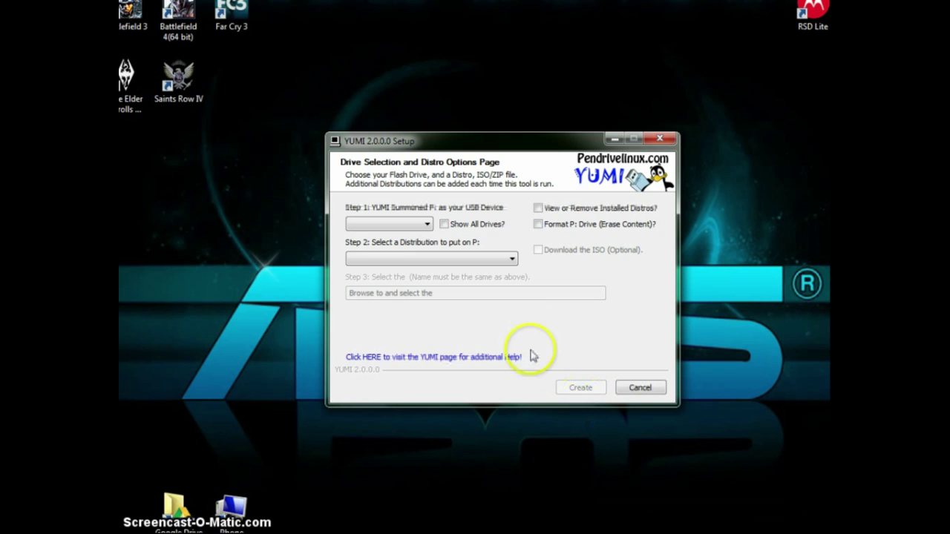
Select P:\MULTIBOOT 28GB as the USB device for the additional distribution
click(412, 223)
click(386, 291)
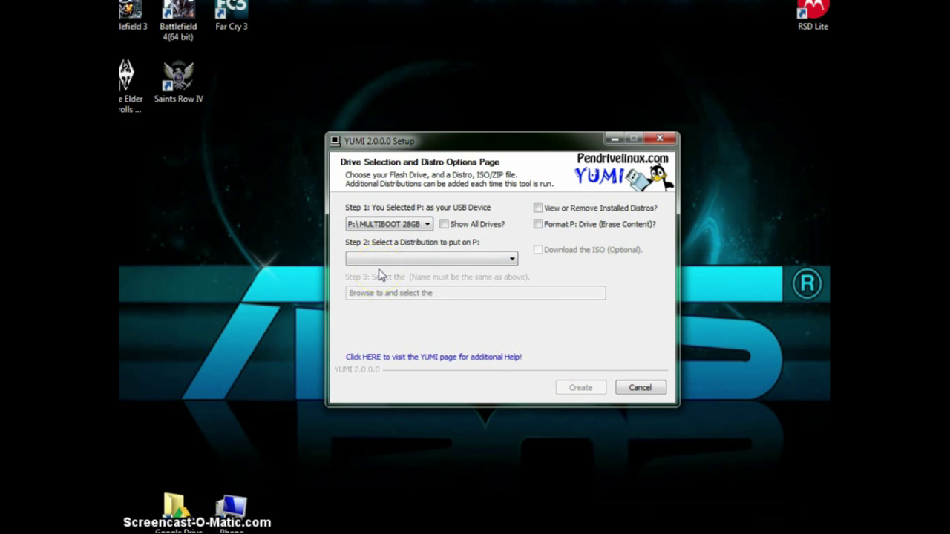
click(374, 224)
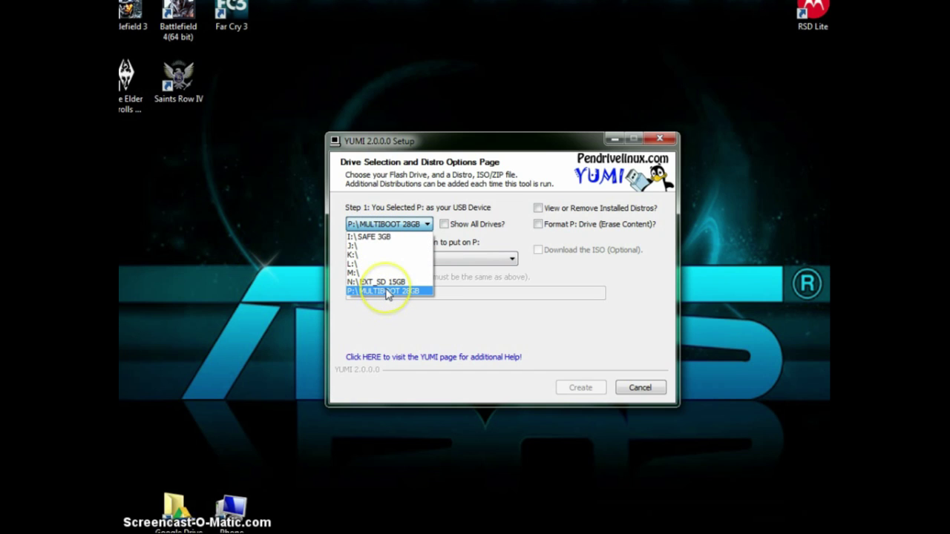
click(401, 291)
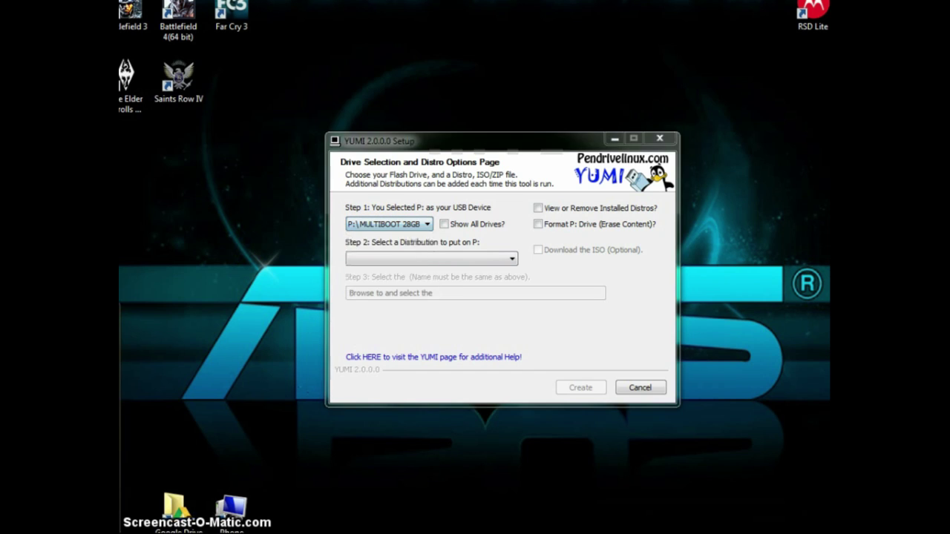
Check the MULTIBOOT (P:) drive among the removable devices in the Computer window, and close that window
double_click(230, 508)
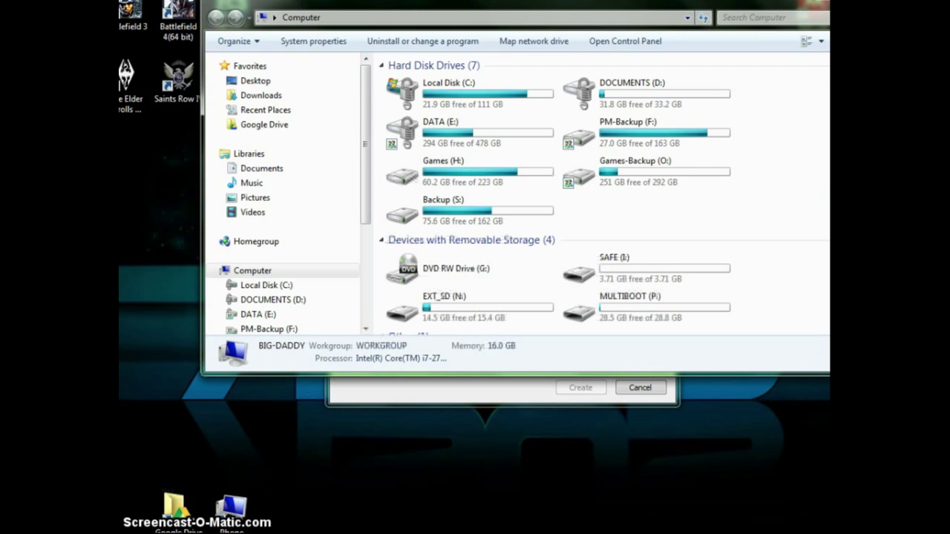
scroll(512, 276, down, 2)
click(638, 255)
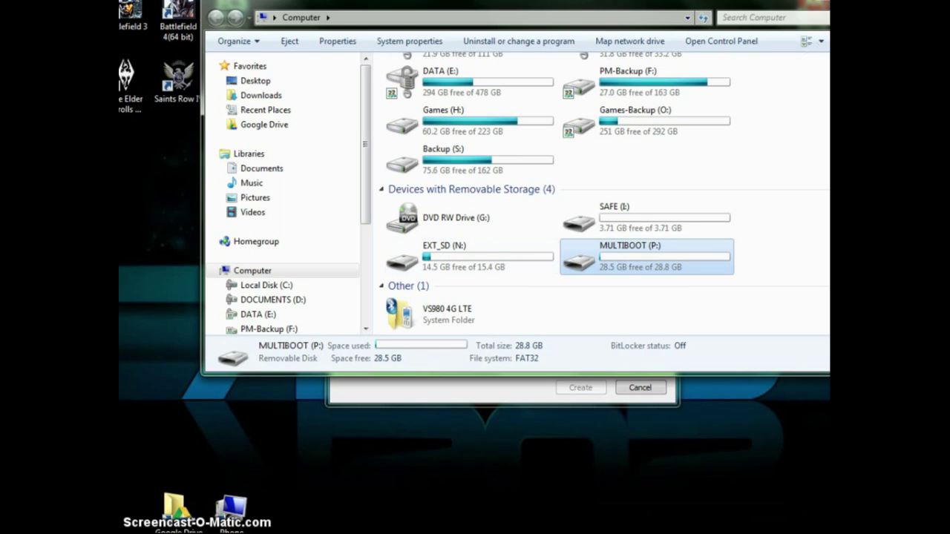
click(854, 3)
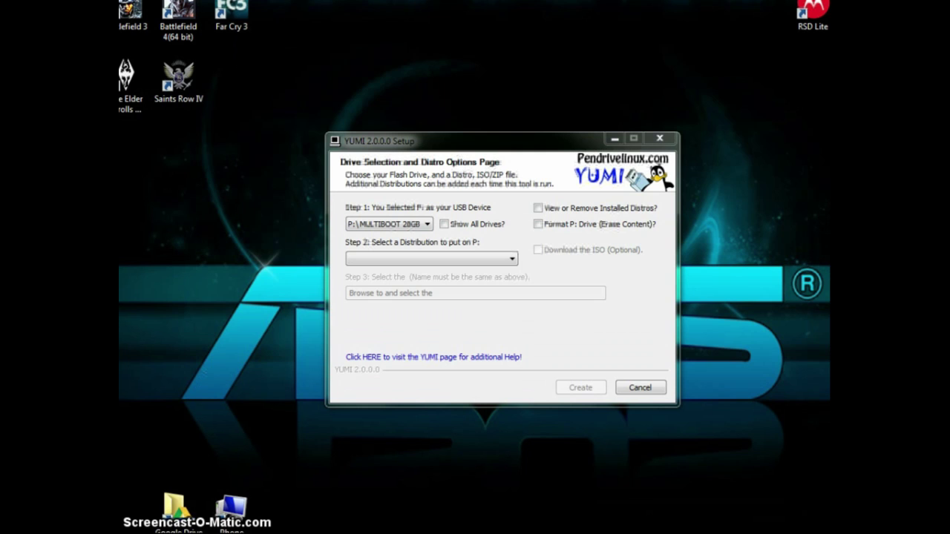
Choose Ubuntu as the distribution and load ubuntu-13.10-desktop-amd64.iso from E:\ISO
click(406, 260)
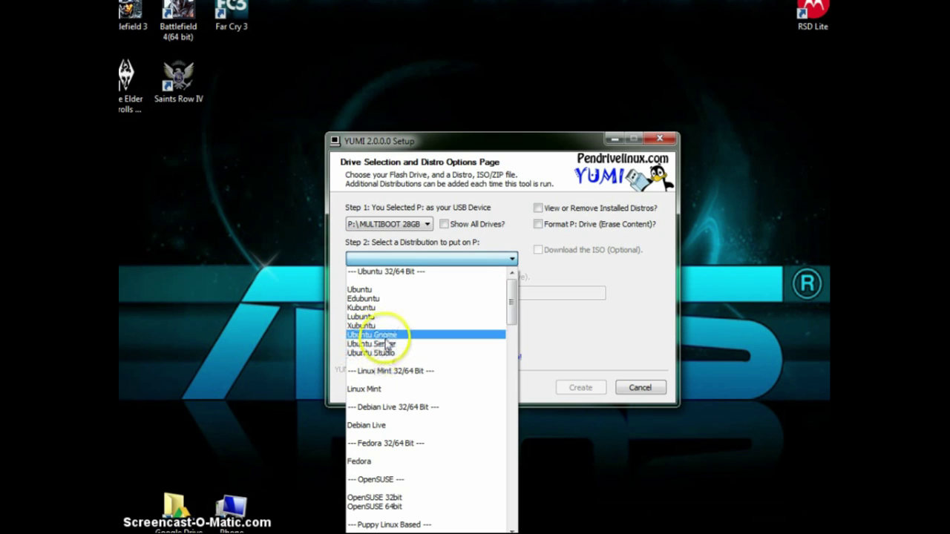
click(380, 290)
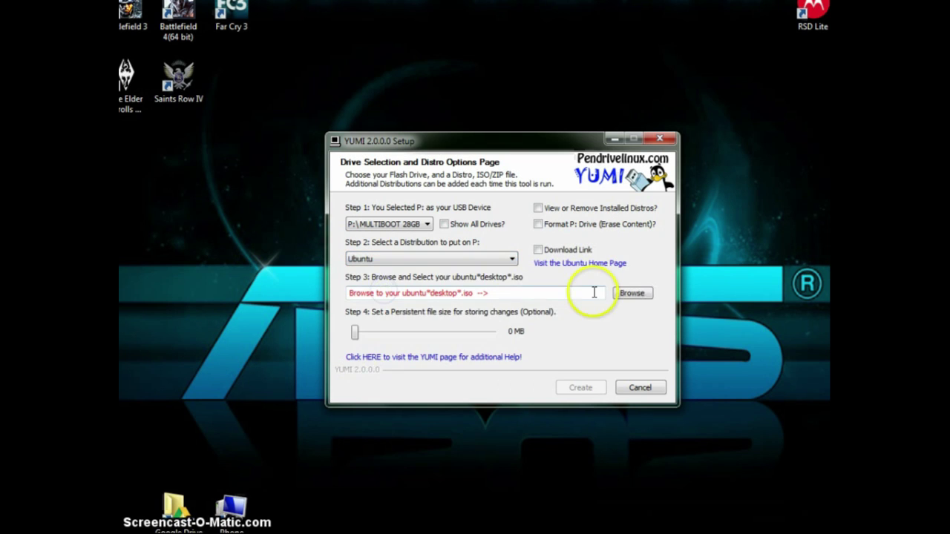
click(633, 293)
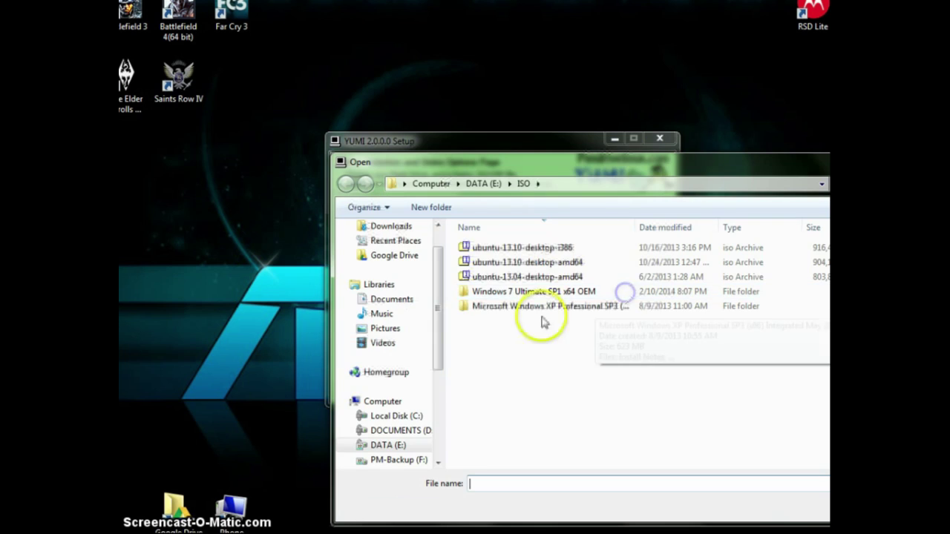
click(519, 266)
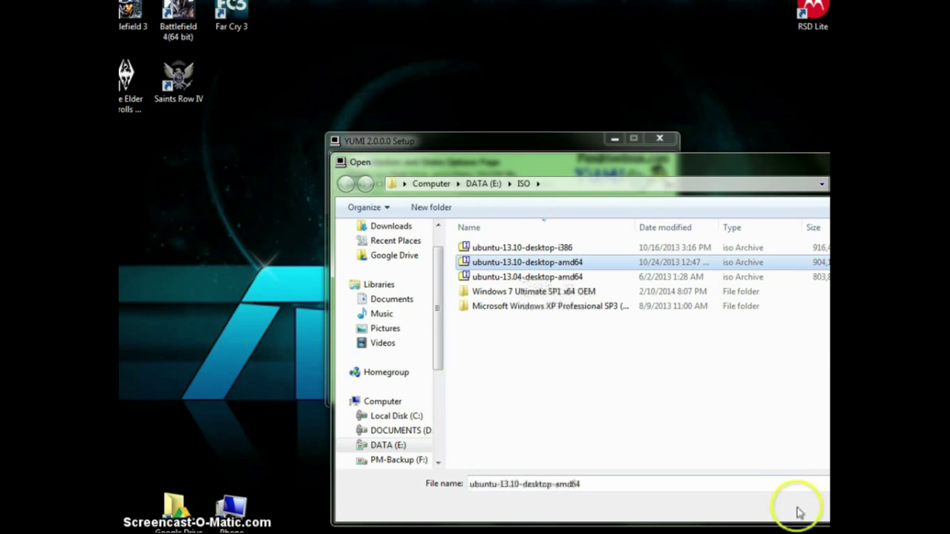
drag(556, 154, 391, 101)
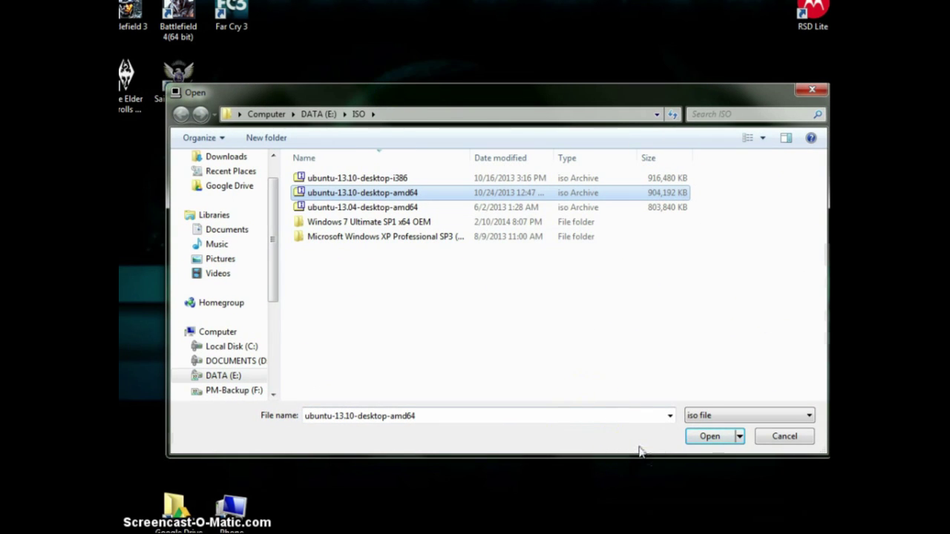
click(709, 437)
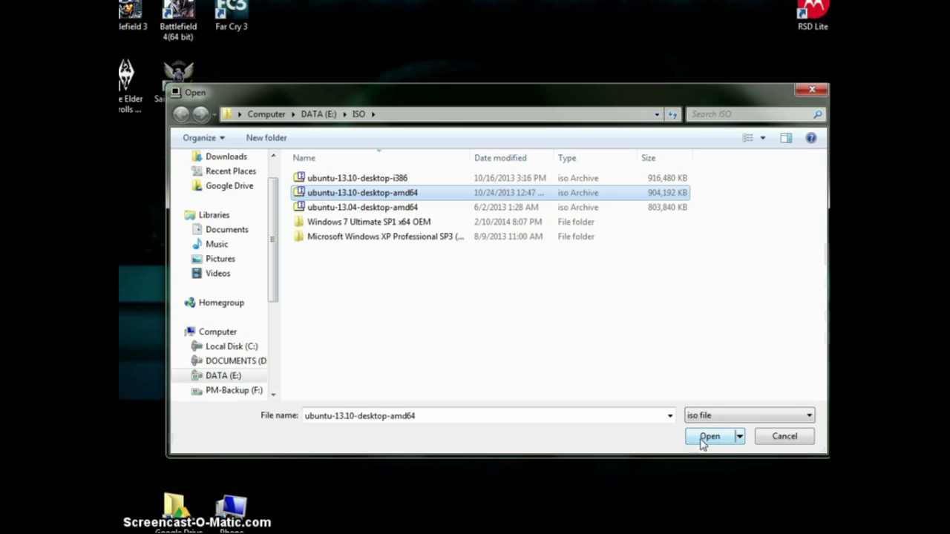
click(701, 439)
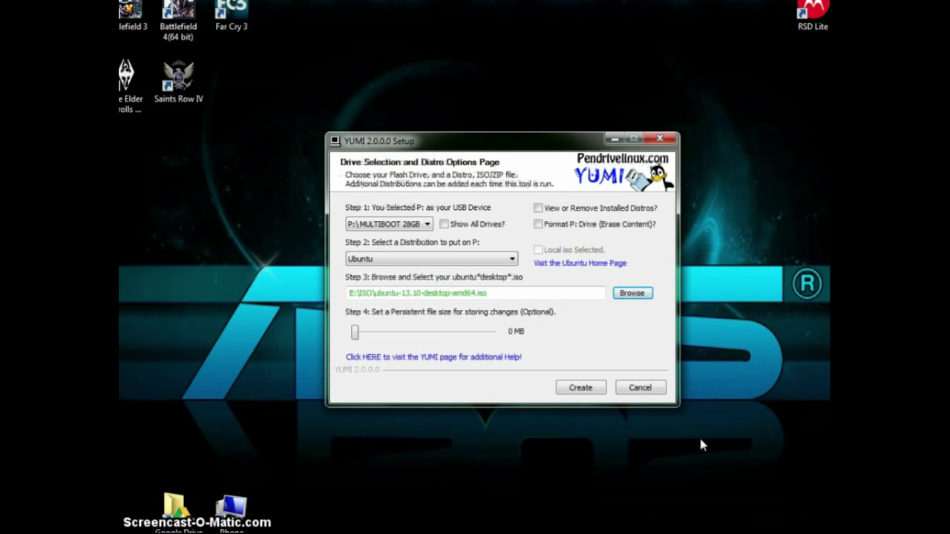
Create the Ubuntu installation on P: without persistent storage, and choose to add more ISOs to the drive
click(572, 394)
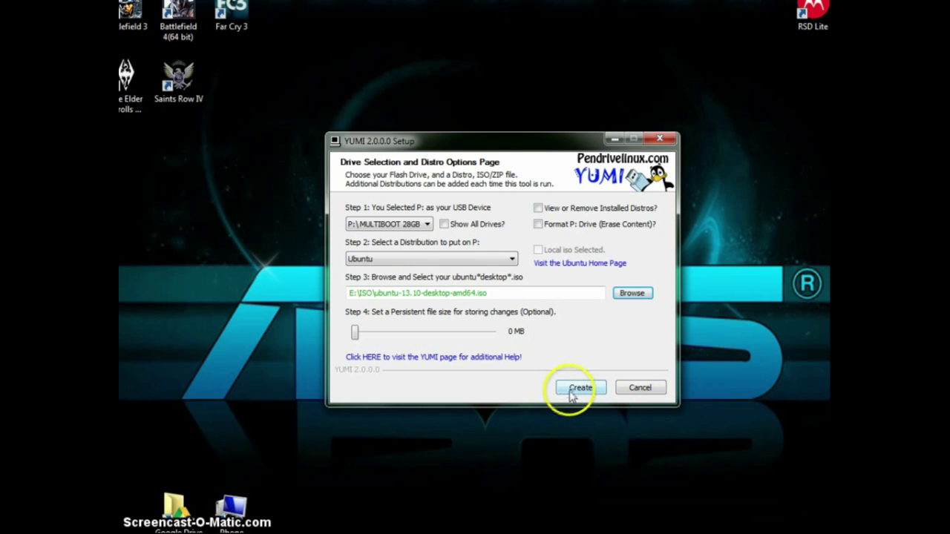
click(584, 397)
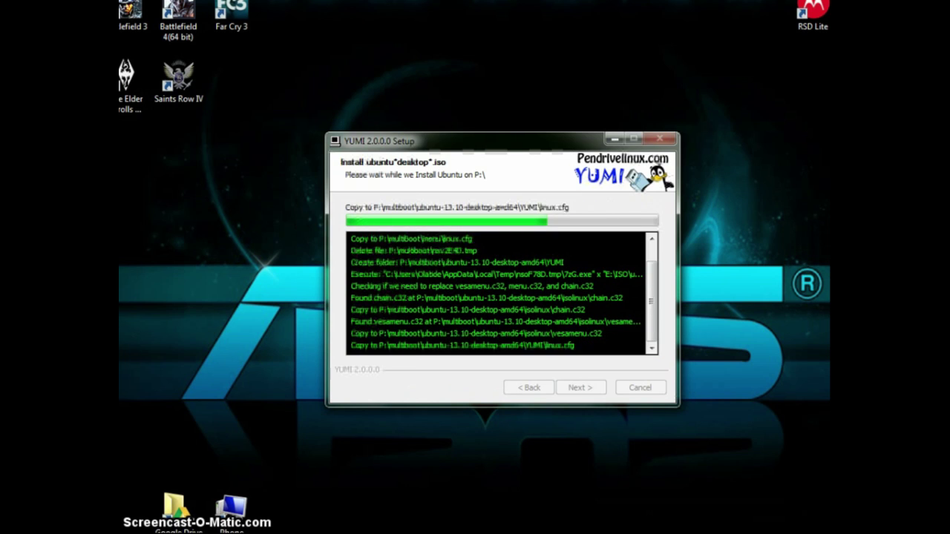
click(572, 389)
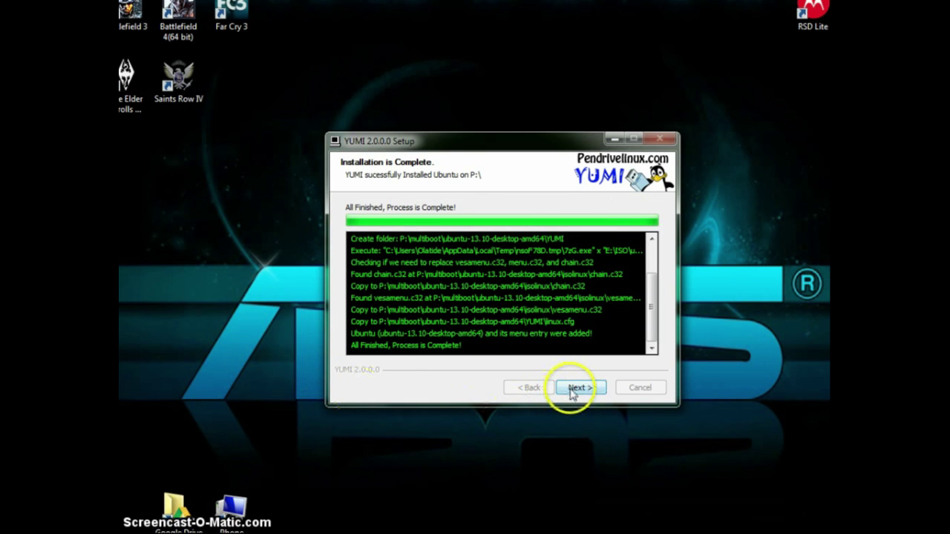
click(515, 320)
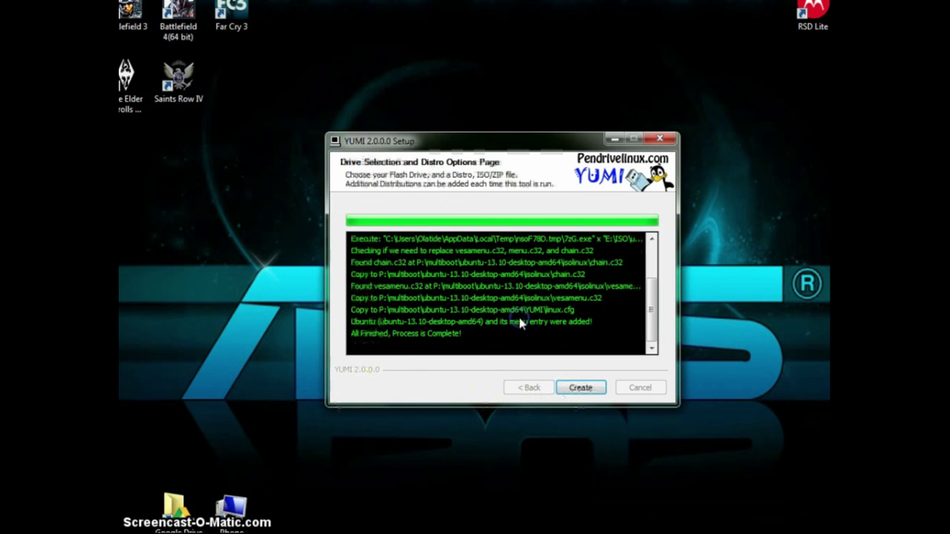
click(575, 391)
Look through the available distributions and choose Windows Vista/7/8 Installer for P:
click(451, 259)
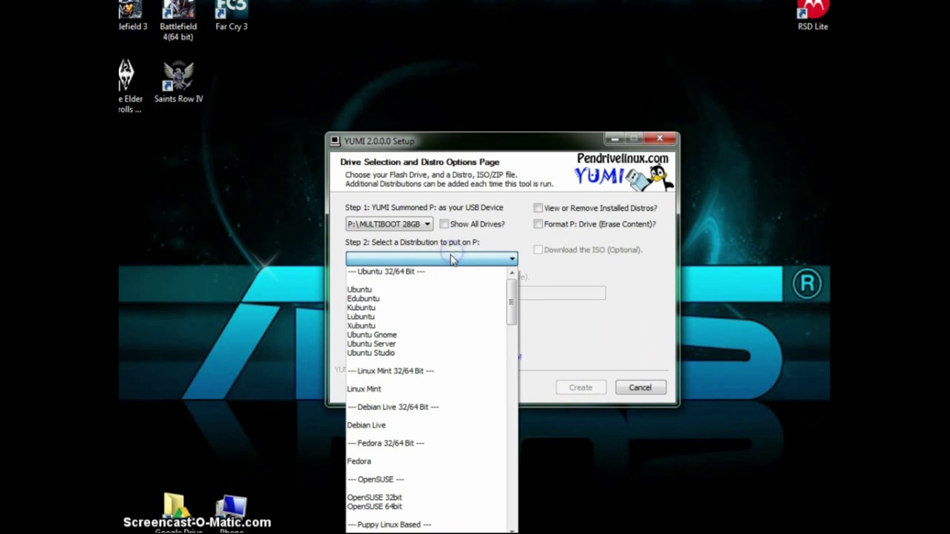
scroll(463, 405, down, 7)
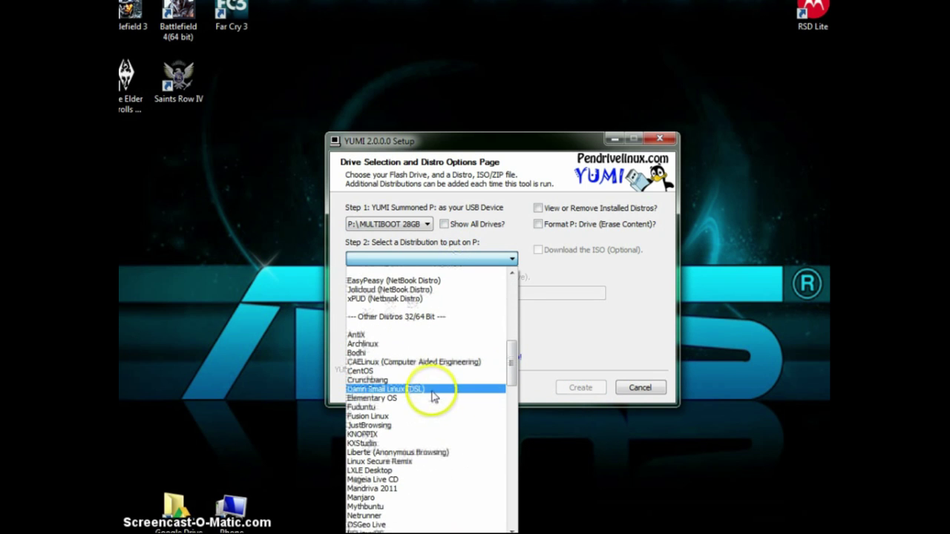
scroll(434, 414, down, 10)
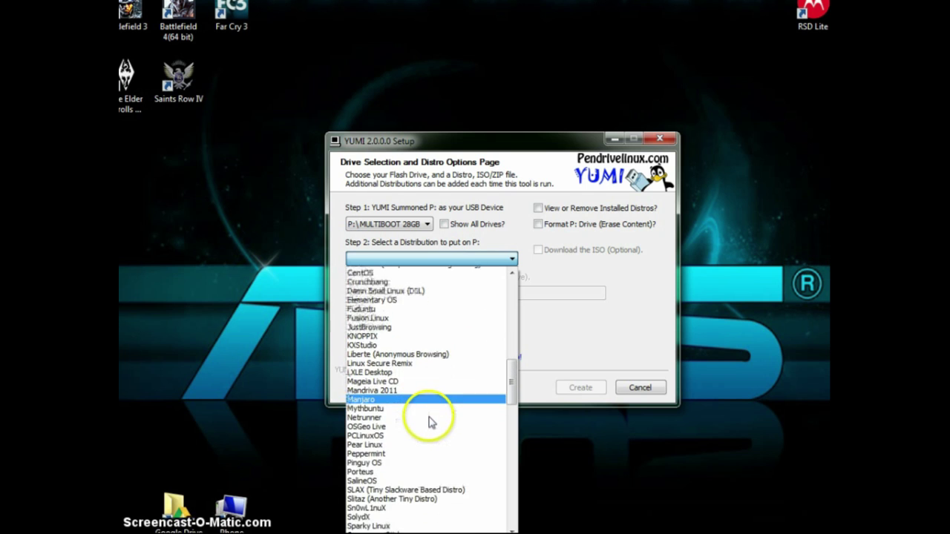
scroll(431, 422, down, 12)
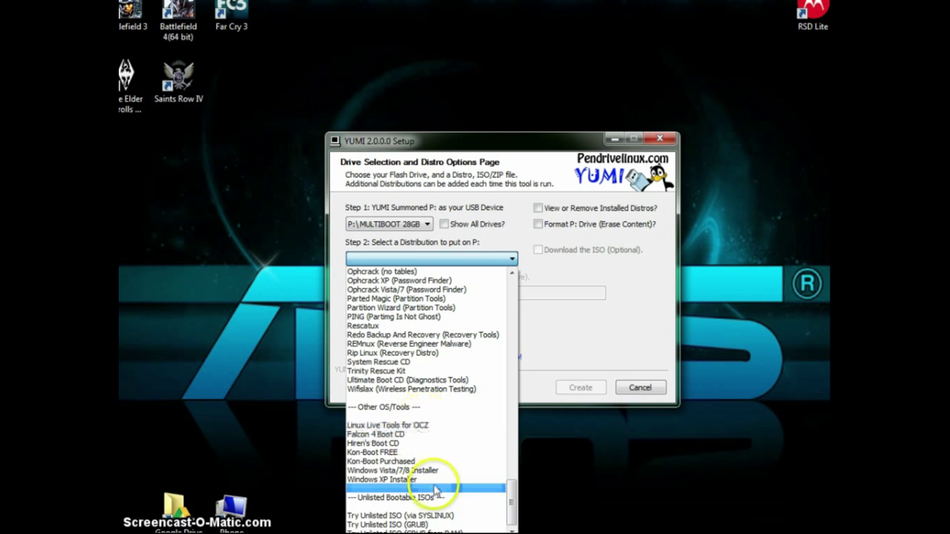
drag(508, 517, 501, 455)
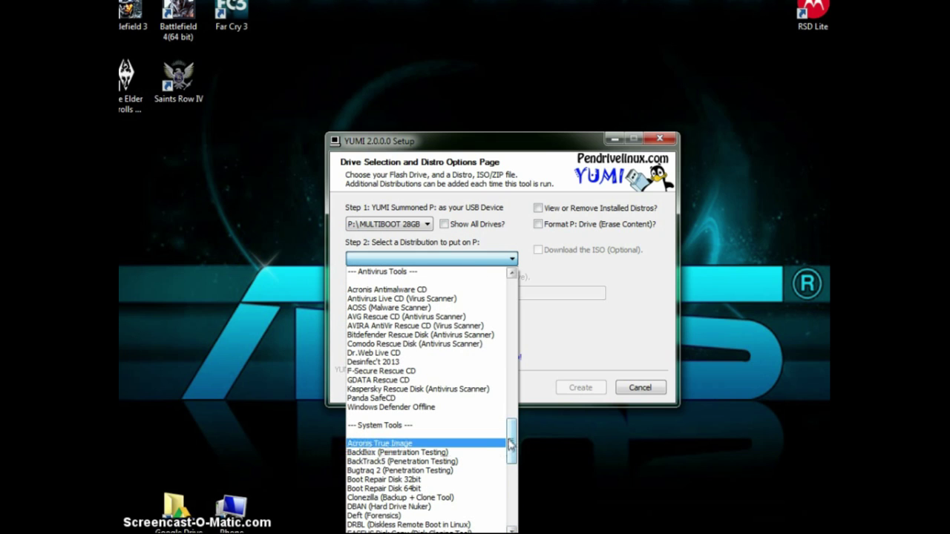
drag(511, 442, 511, 509)
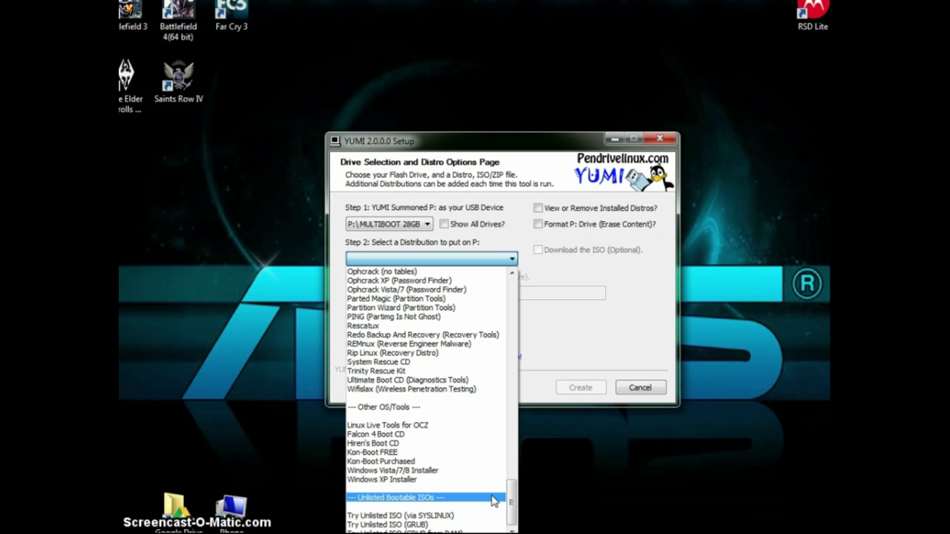
click(460, 470)
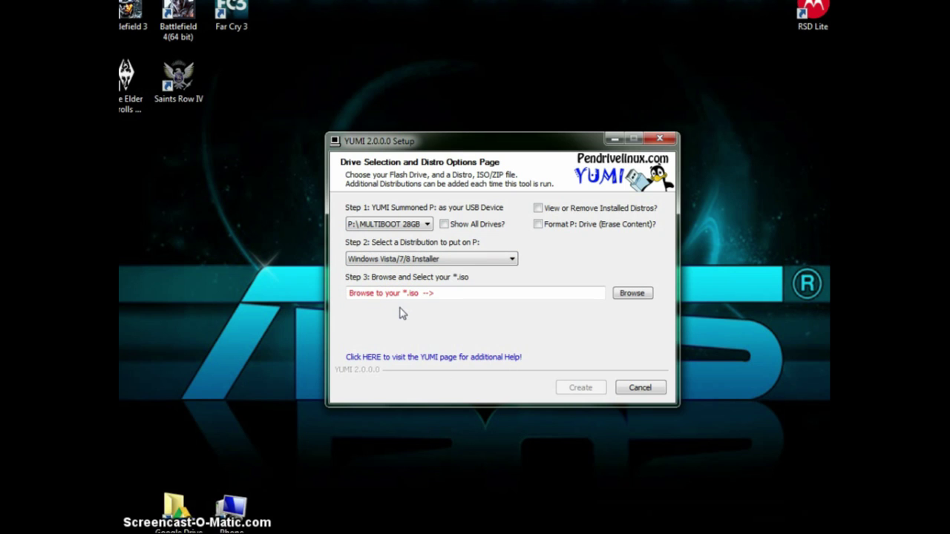
Load Win7Ult-SP1-x64-.iso from the Windows 7 Ultimate SP1 x64 OEM folder in E:\ISO as the installer image
click(640, 297)
click(633, 297)
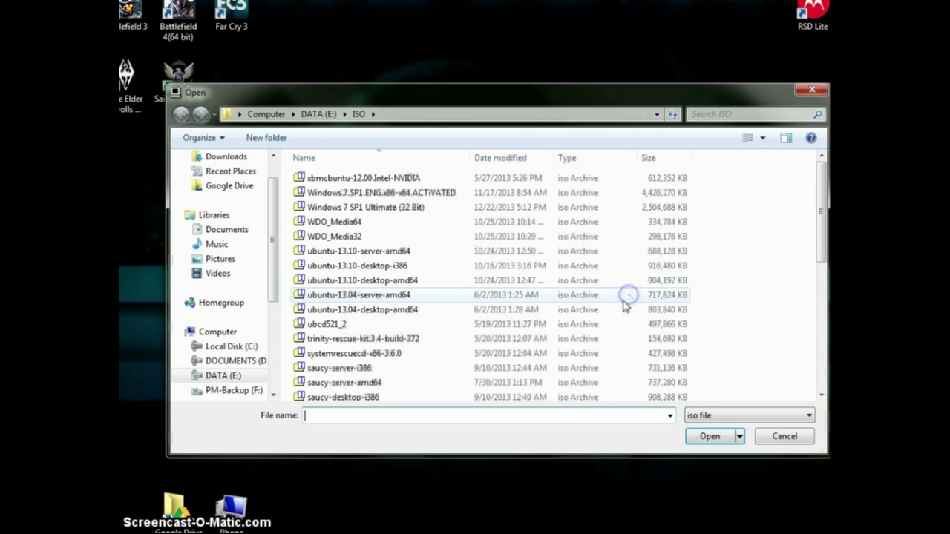
click(362, 208)
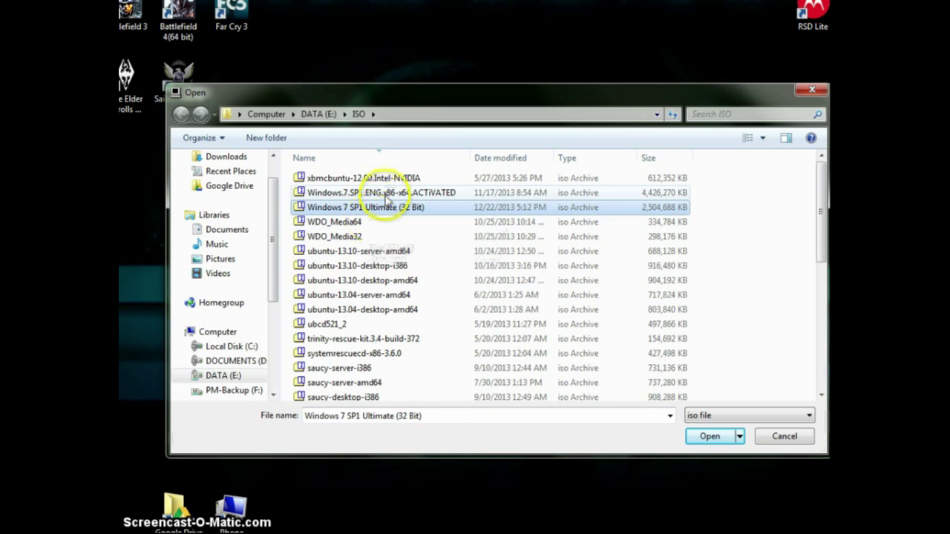
scroll(452, 378, down, 10)
scroll(456, 365, up, 8)
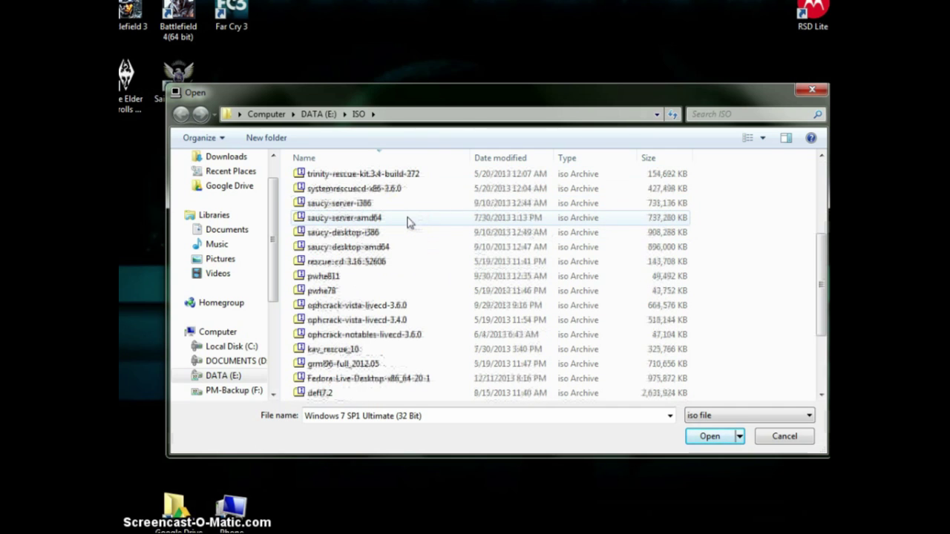
scroll(408, 223, down, 3)
scroll(409, 225, up, 7)
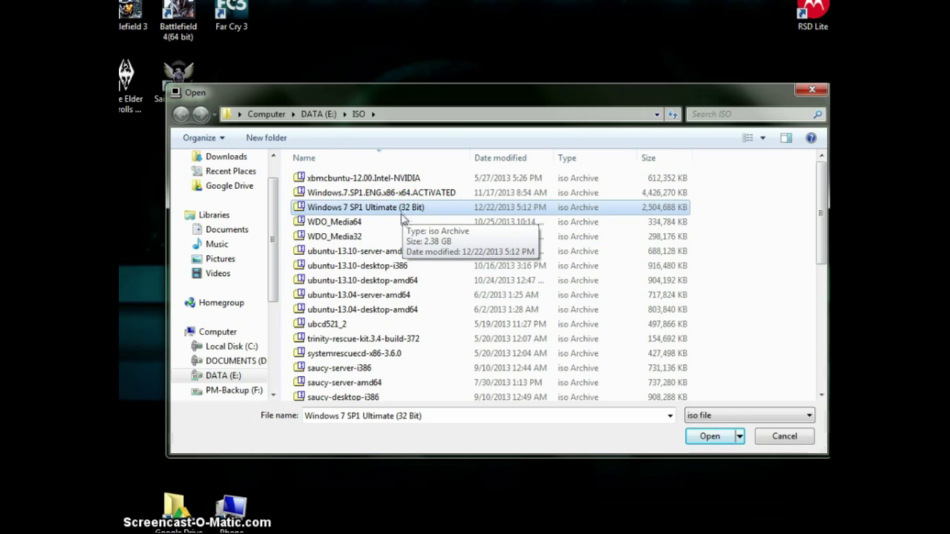
click(307, 118)
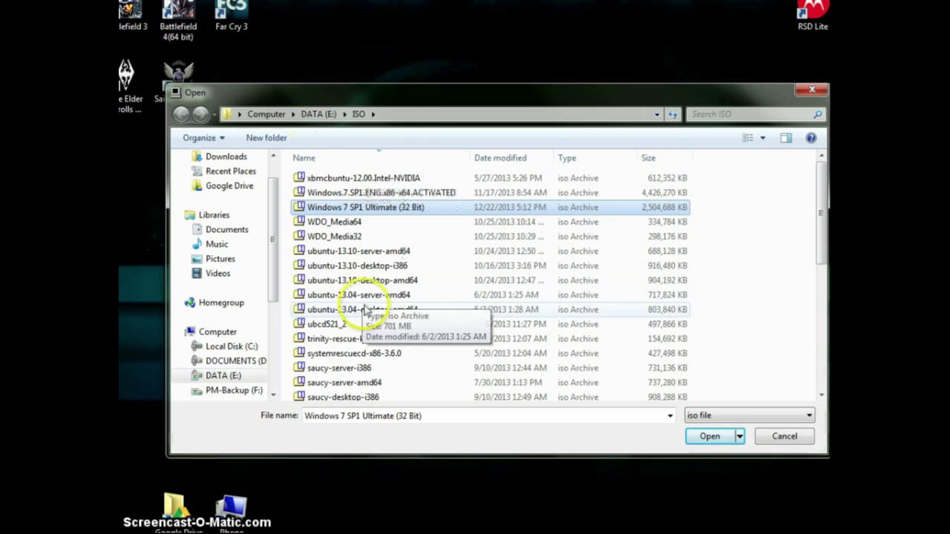
scroll(357, 309, down, 4)
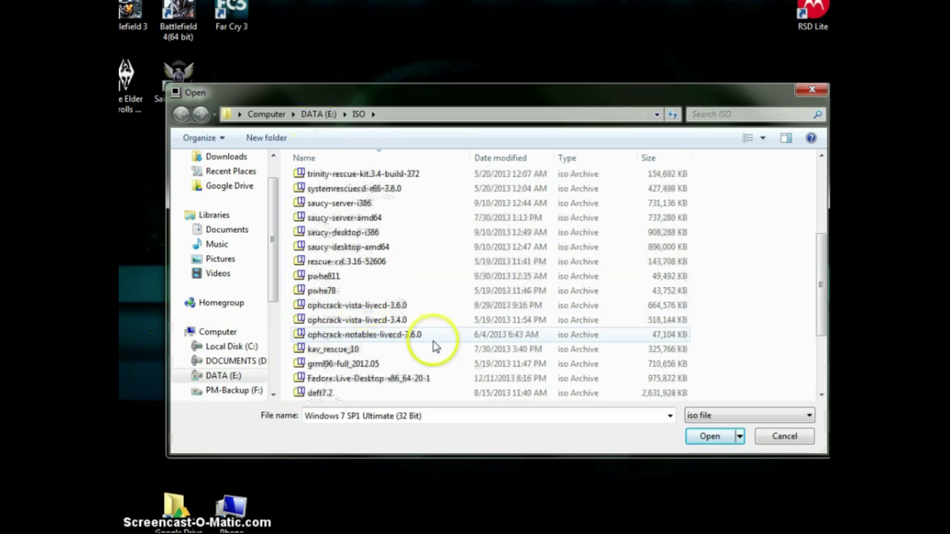
scroll(435, 347, down, 3)
double_click(436, 380)
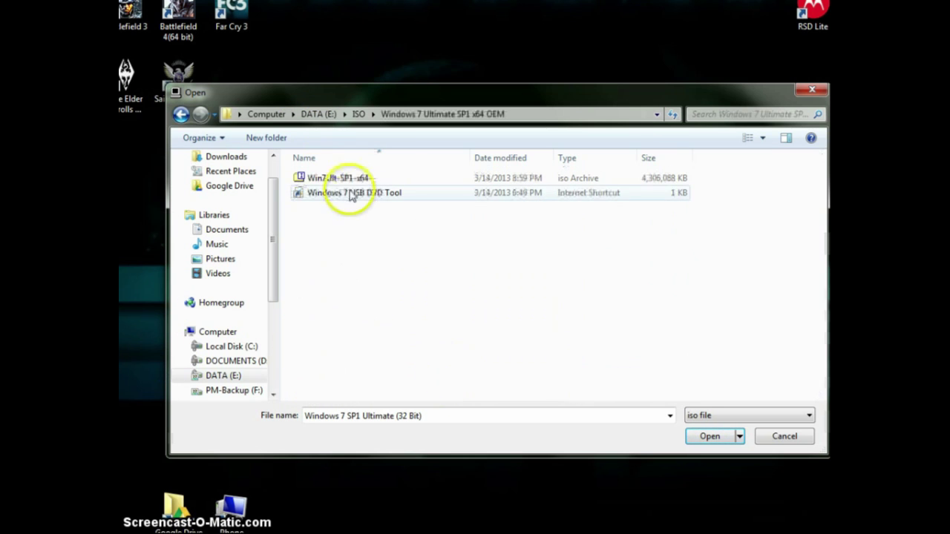
click(346, 179)
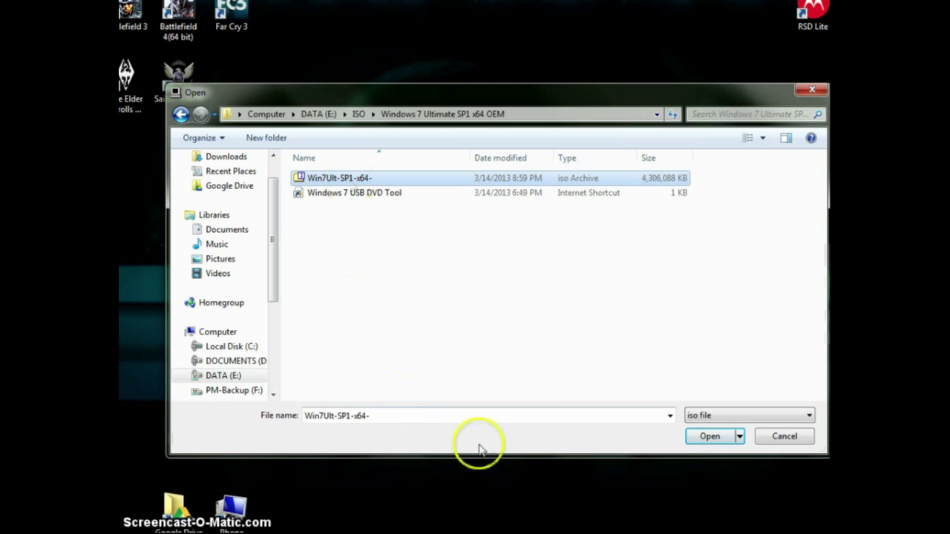
click(709, 437)
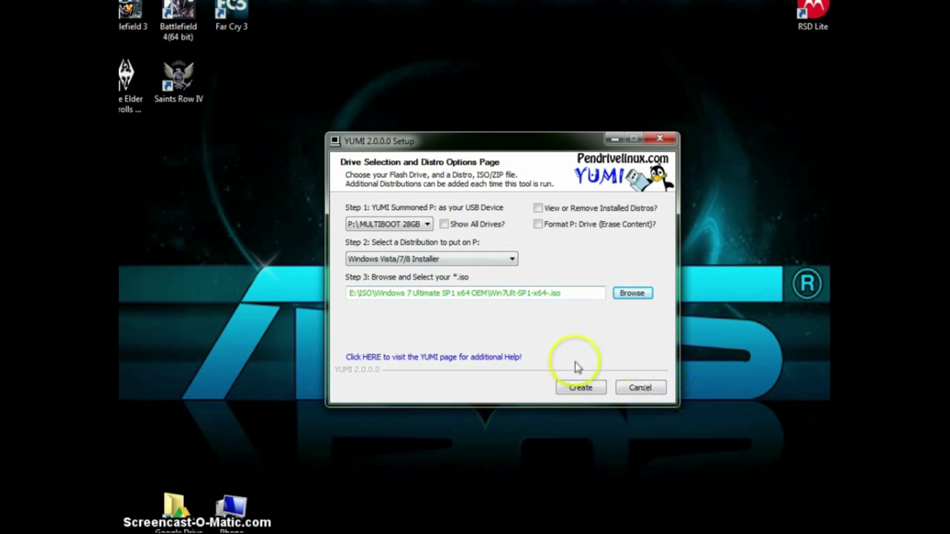
Create the Windows Vista/7/8 Installer entry on P: and choose to add more ISOs to the drive
click(577, 387)
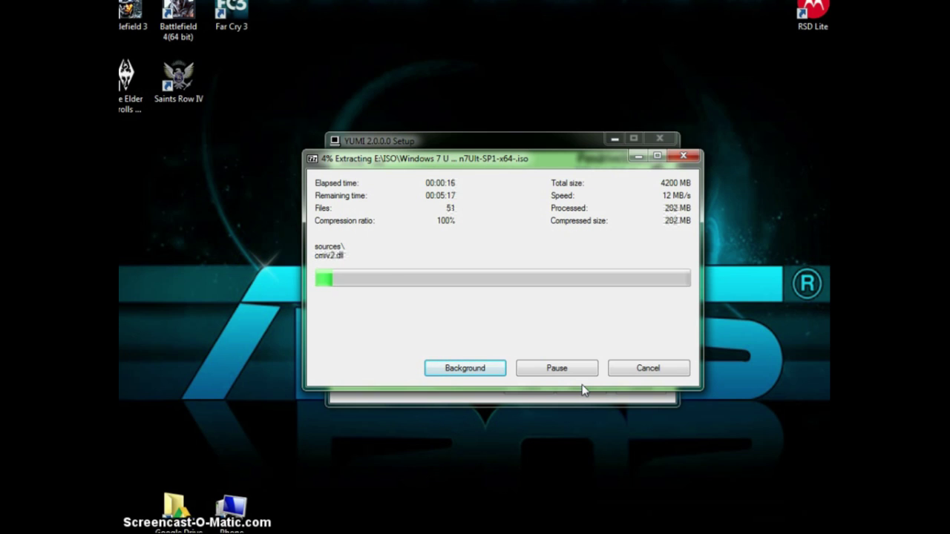
click(572, 362)
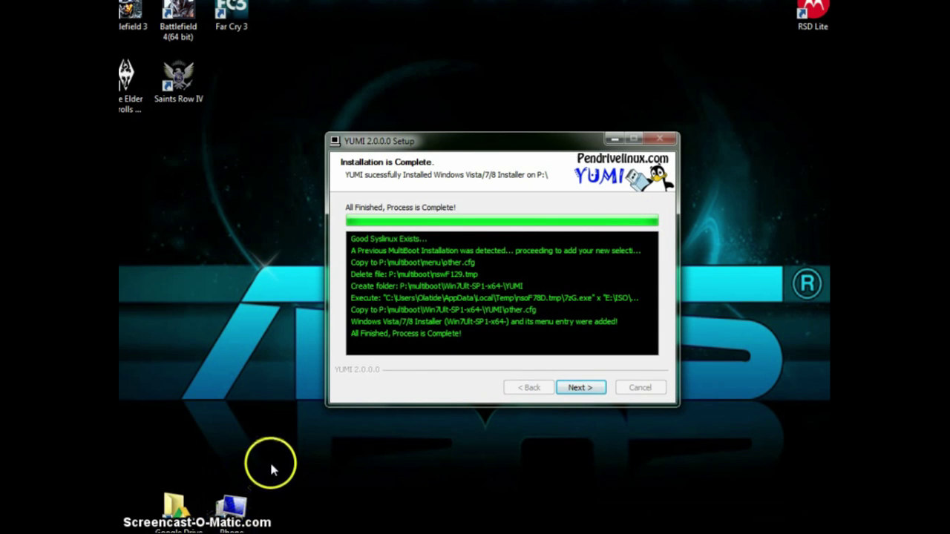
click(580, 388)
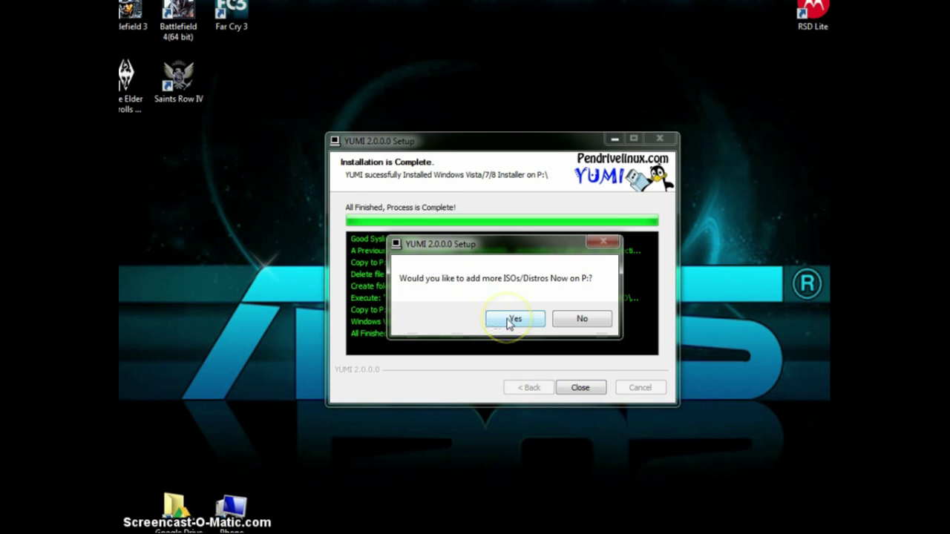
click(512, 319)
Choose Fedora as the distribution to put on P: and launch its download link
click(399, 256)
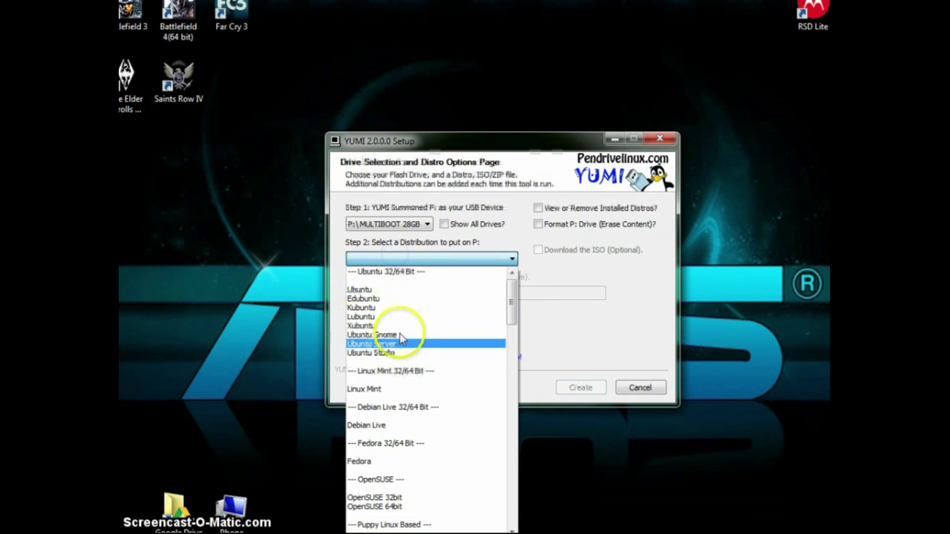
click(385, 439)
click(393, 259)
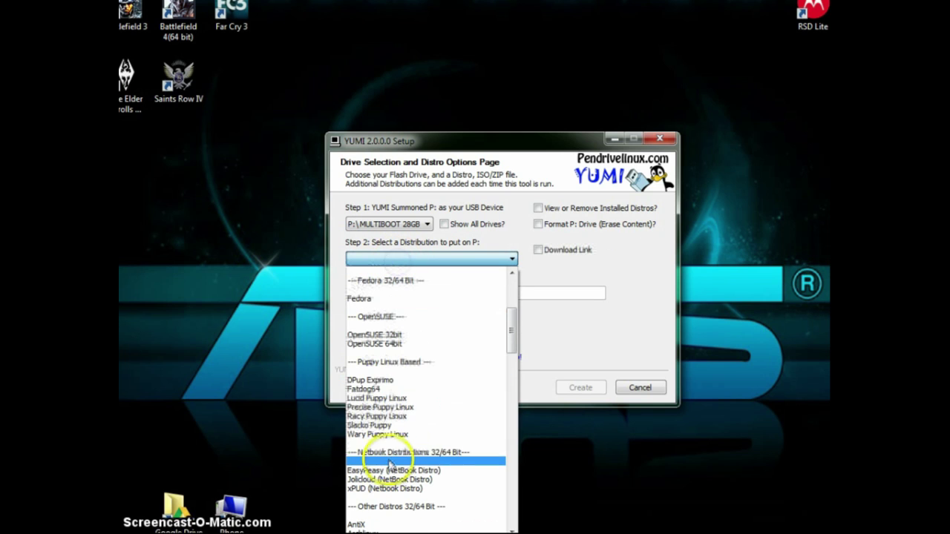
scroll(405, 385, up, 4)
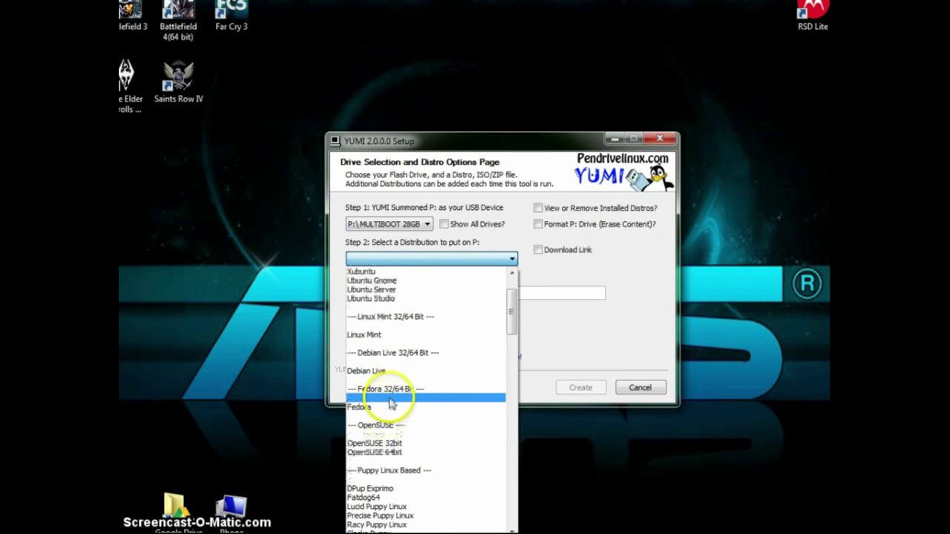
click(398, 407)
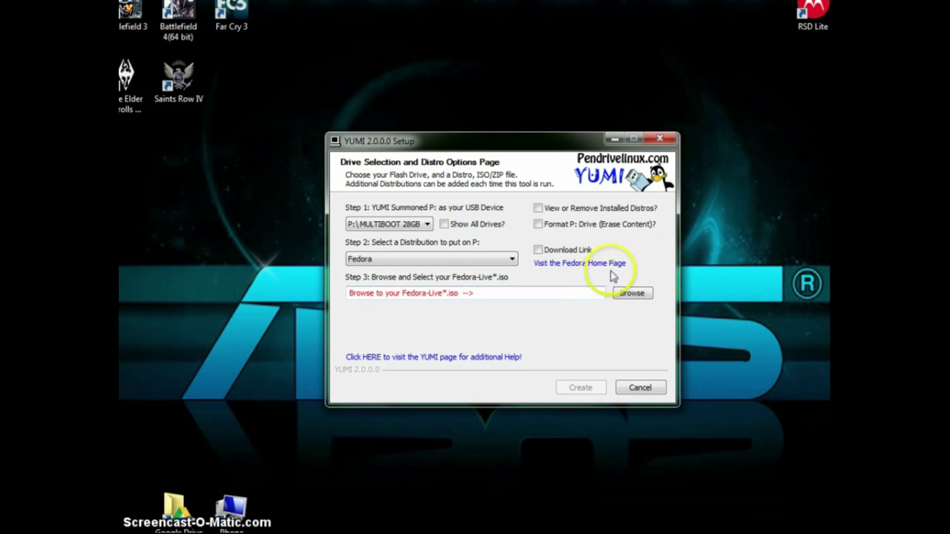
click(536, 251)
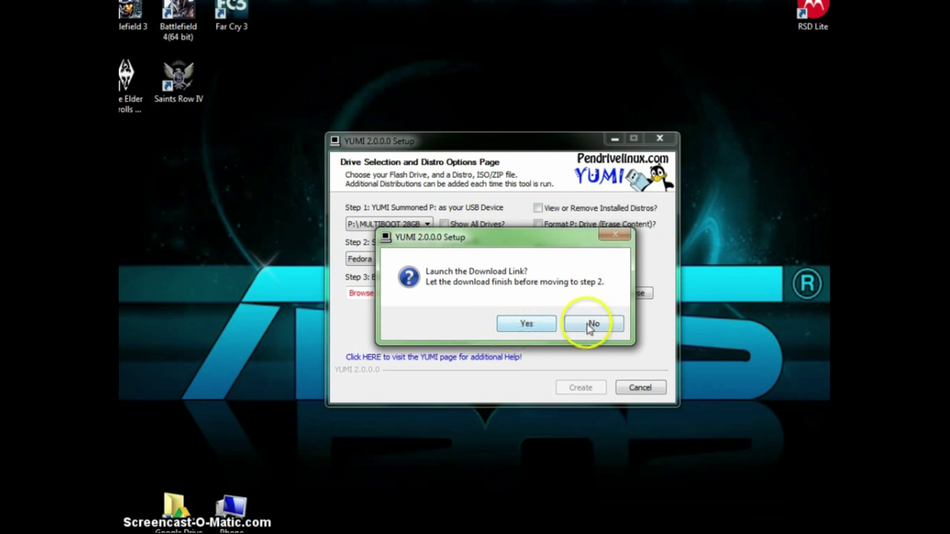
click(542, 324)
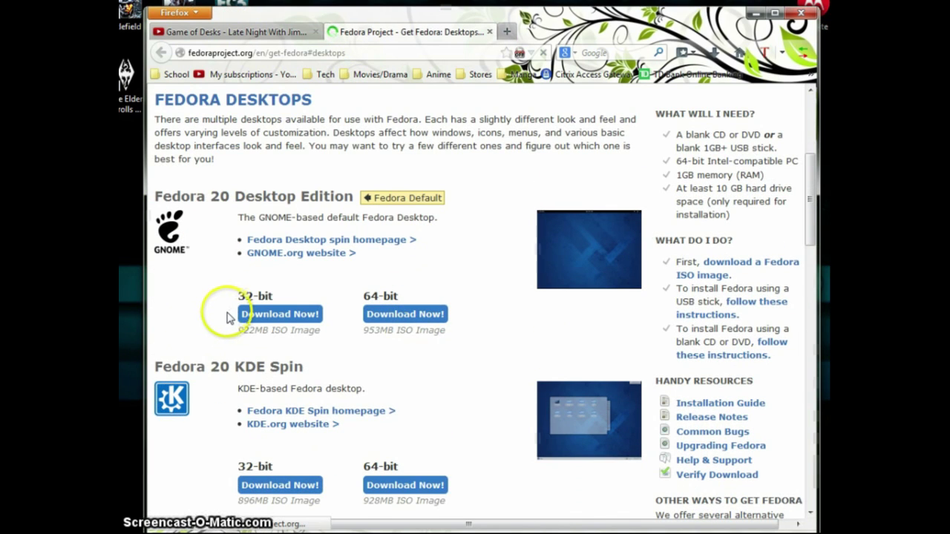
Examine the Fedora 20 desktop editions and spins, including their 32-bit and 64-bit download options
scroll(237, 319, down, 3)
scroll(236, 319, up, 3)
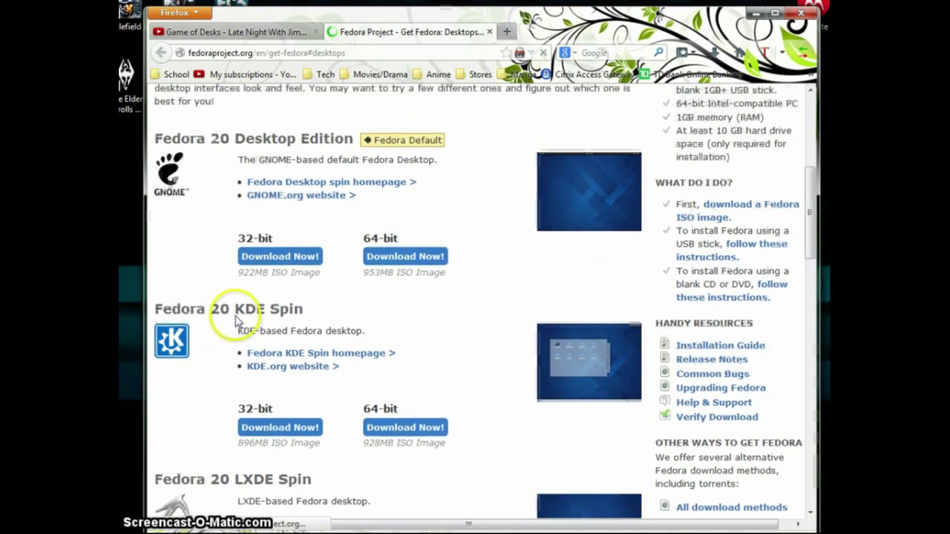
click(236, 315)
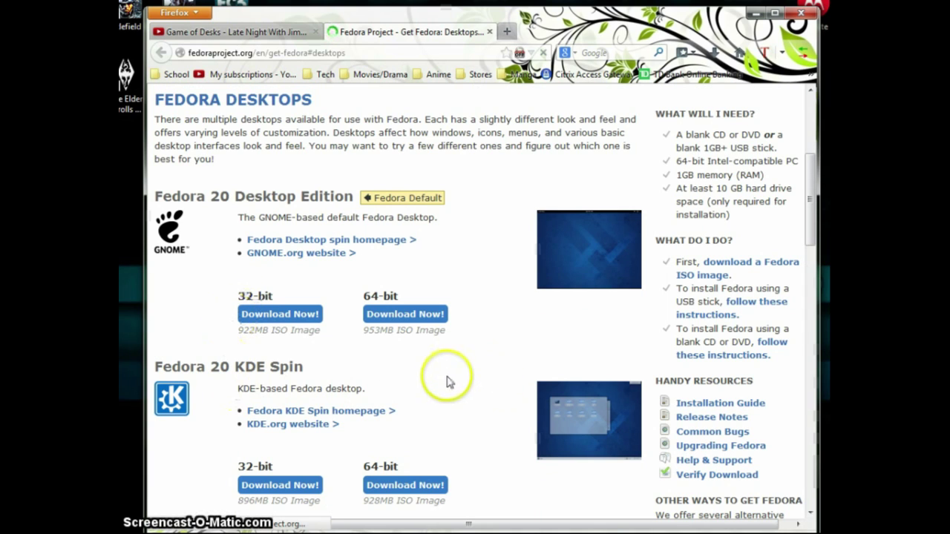
scroll(444, 381, down, 4)
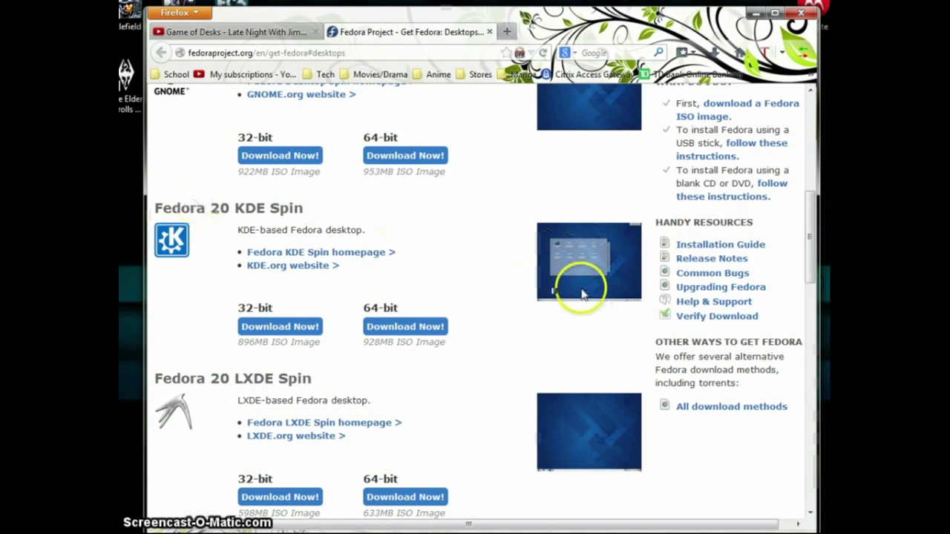
scroll(582, 294, down, 7)
scroll(361, 251, up, 2)
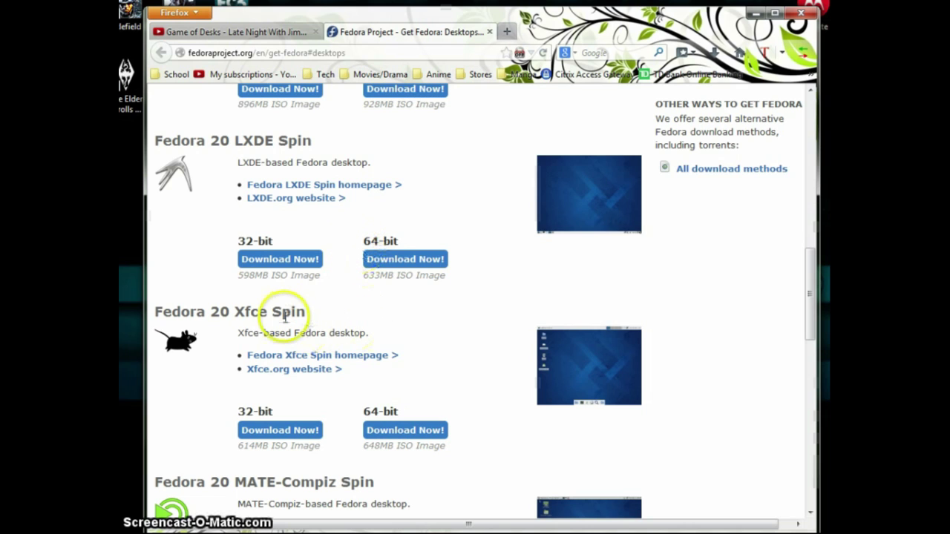
scroll(454, 338, down, 1)
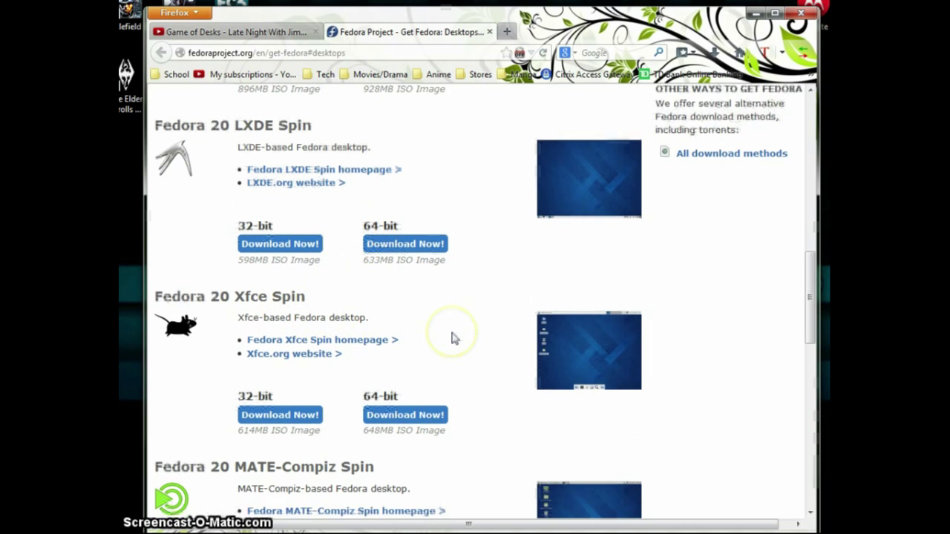
scroll(454, 338, down, 3)
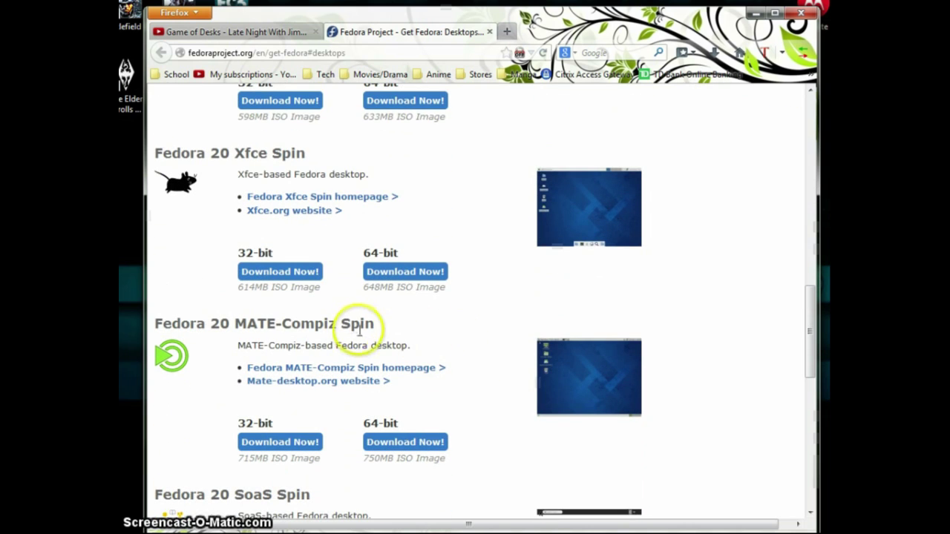
double_click(245, 322)
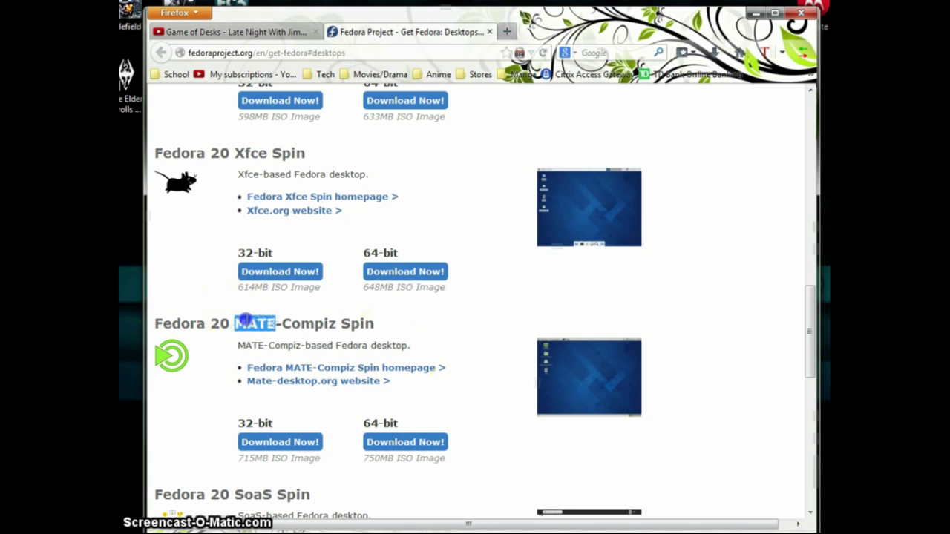
triple_click(245, 322)
click(414, 336)
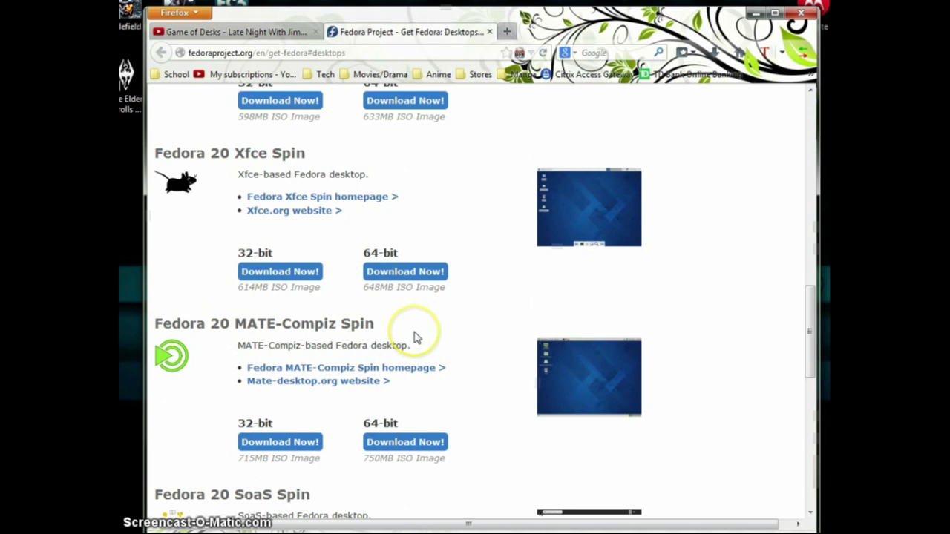
scroll(414, 338, down, 7)
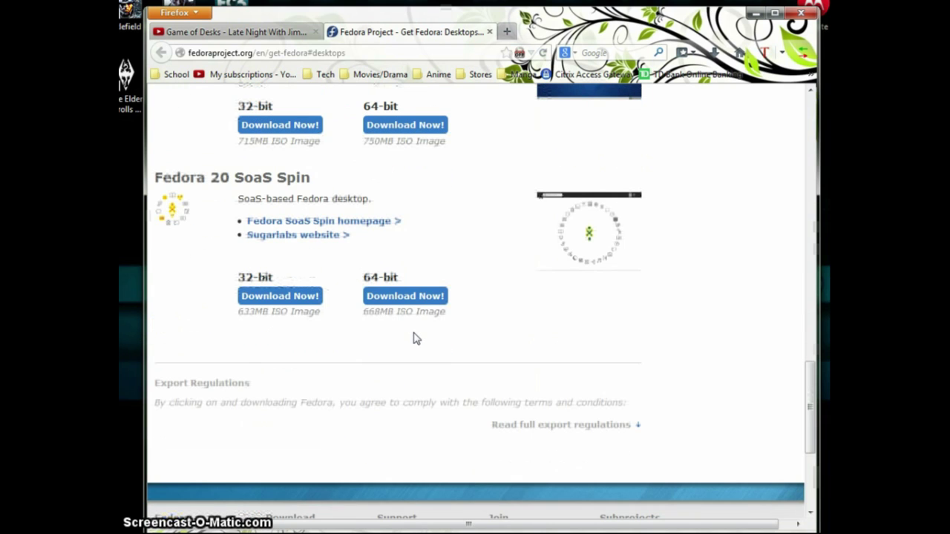
scroll(397, 337, up, 14)
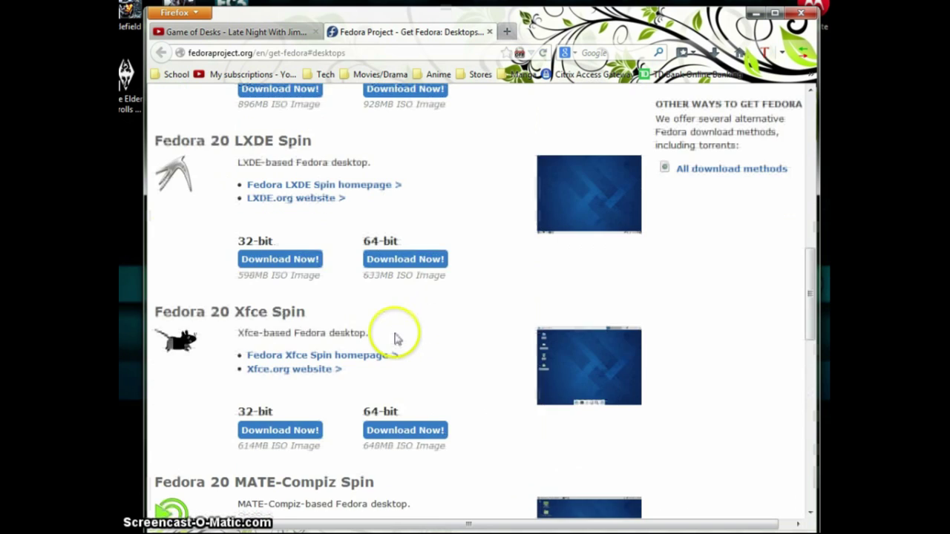
scroll(396, 336, down, 8)
scroll(396, 338, down, 5)
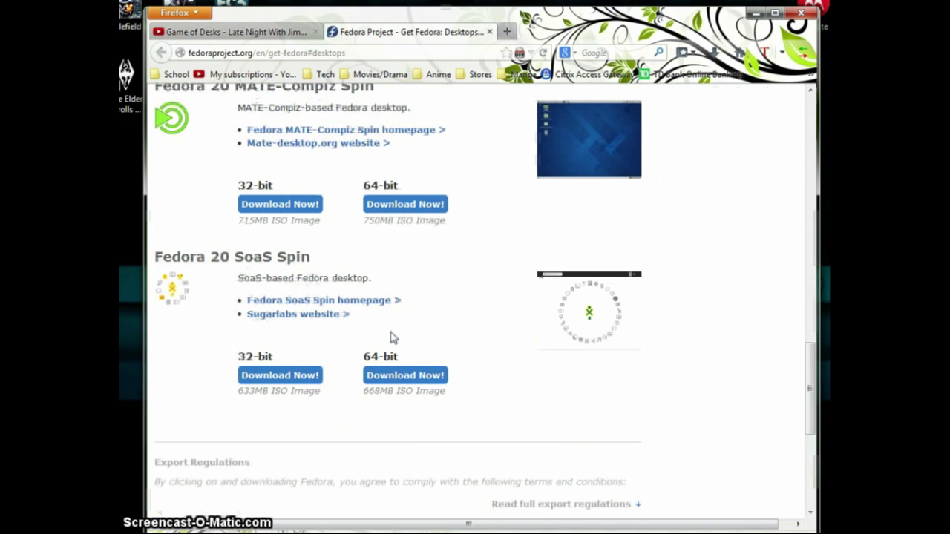
scroll(392, 338, up, 20)
click(391, 339)
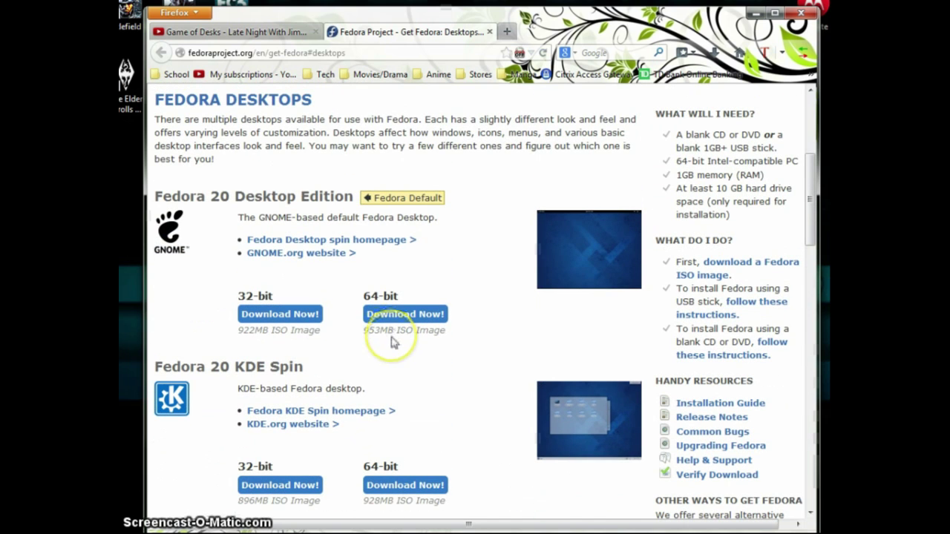
click(375, 327)
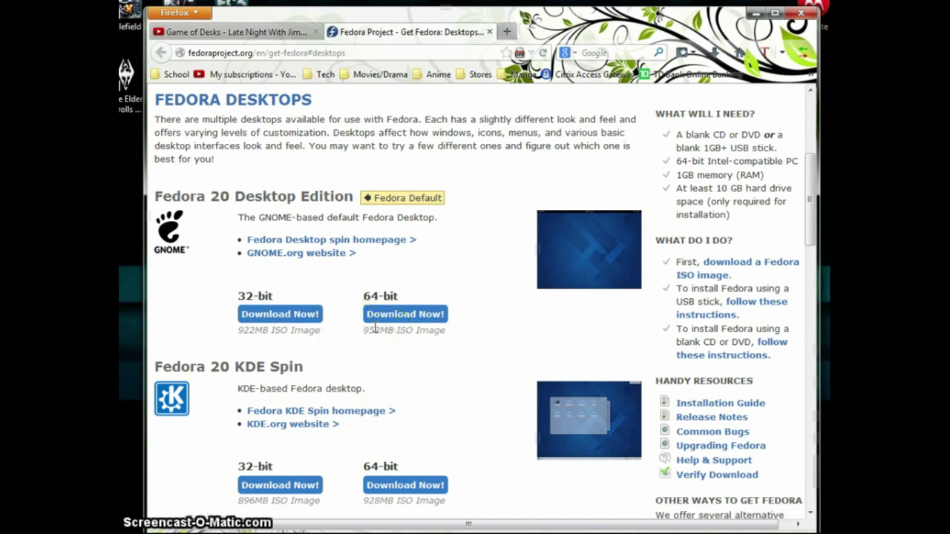
click(382, 313)
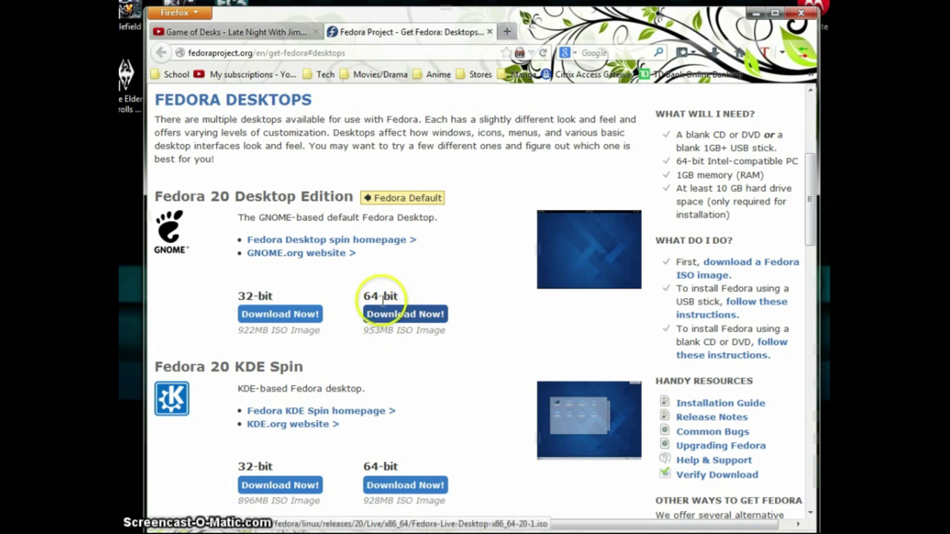
Return to YUMI and load Fedora-Live-Desktop-x86_64-20-1.iso from E:\ISO as the Fedora image
click(754, 17)
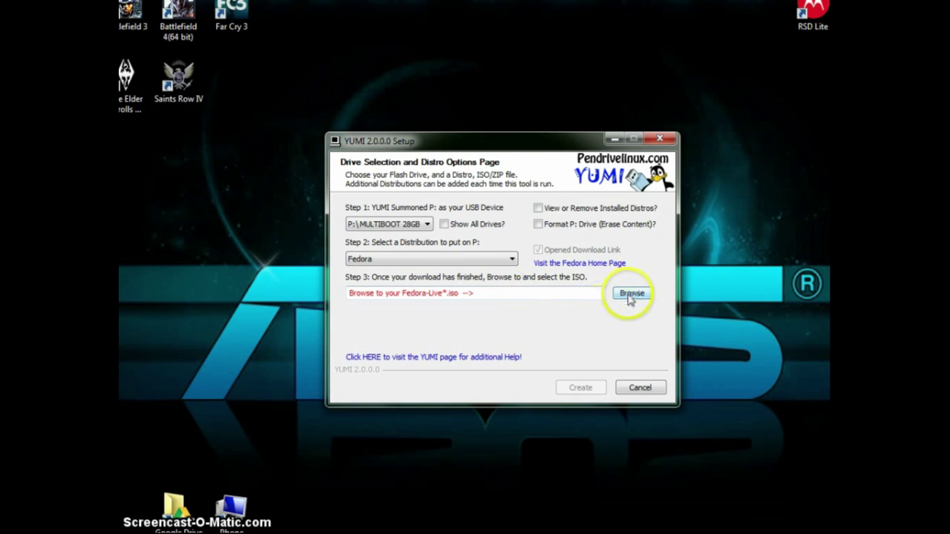
click(633, 293)
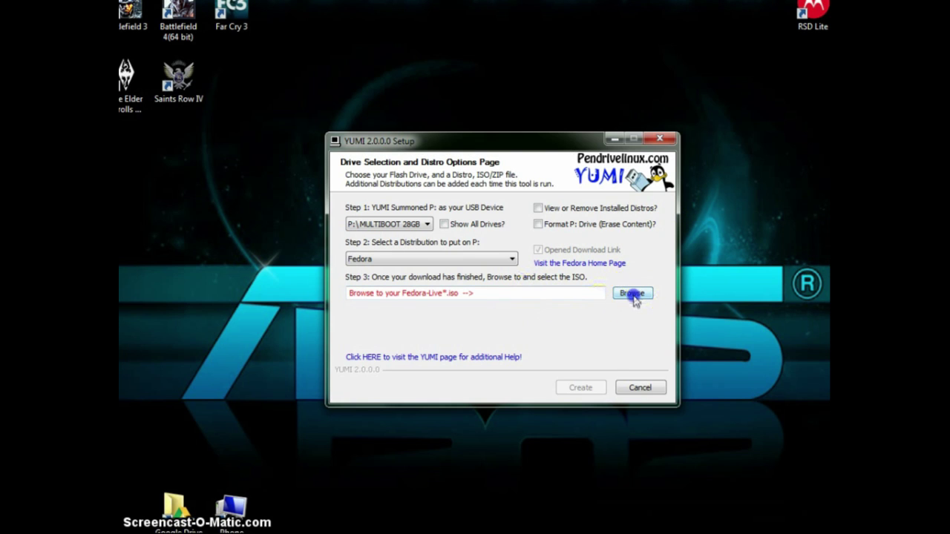
click(358, 114)
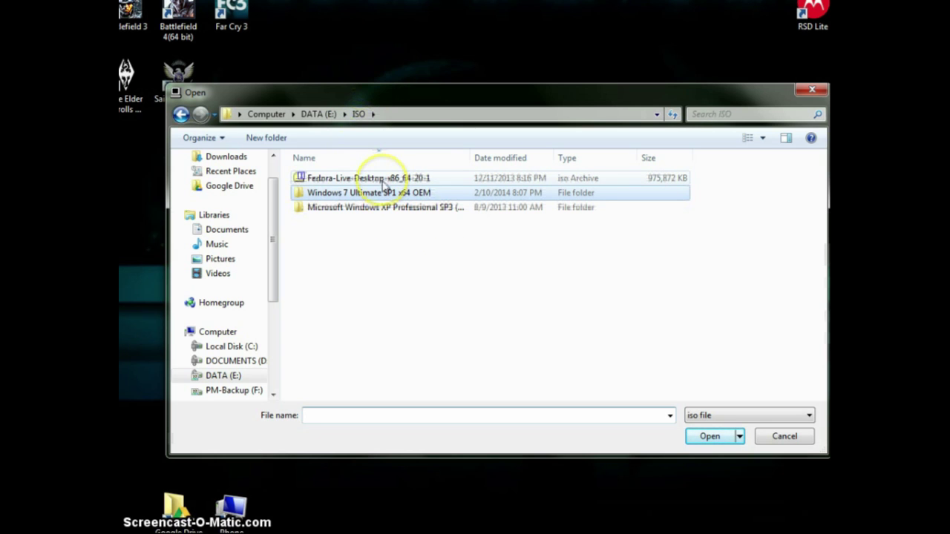
double_click(383, 179)
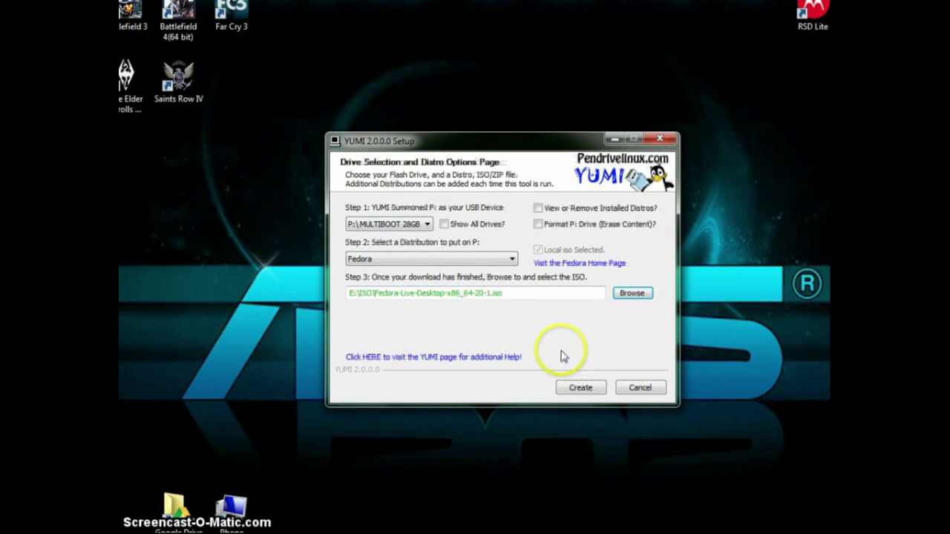
Create the Fedora installation on P: and finish the setup without adding more ISOs
click(579, 388)
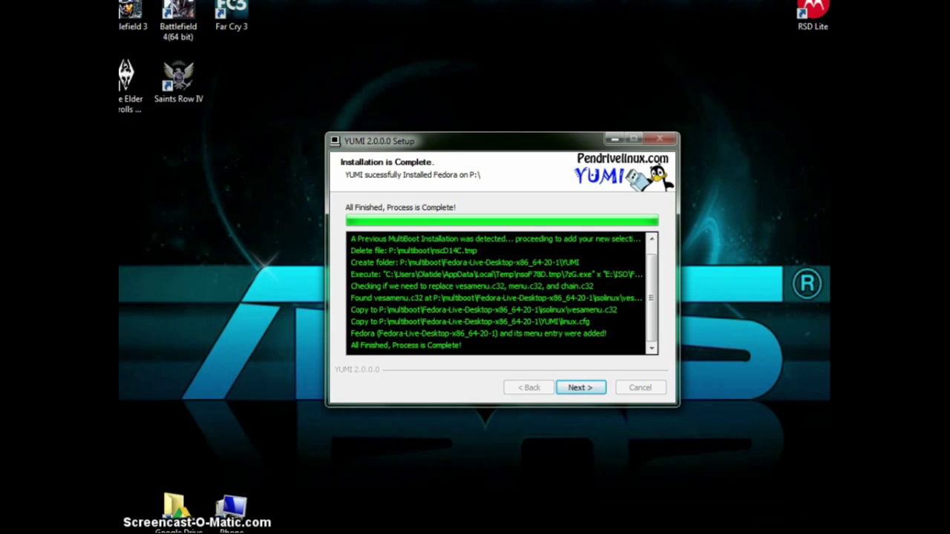
click(583, 389)
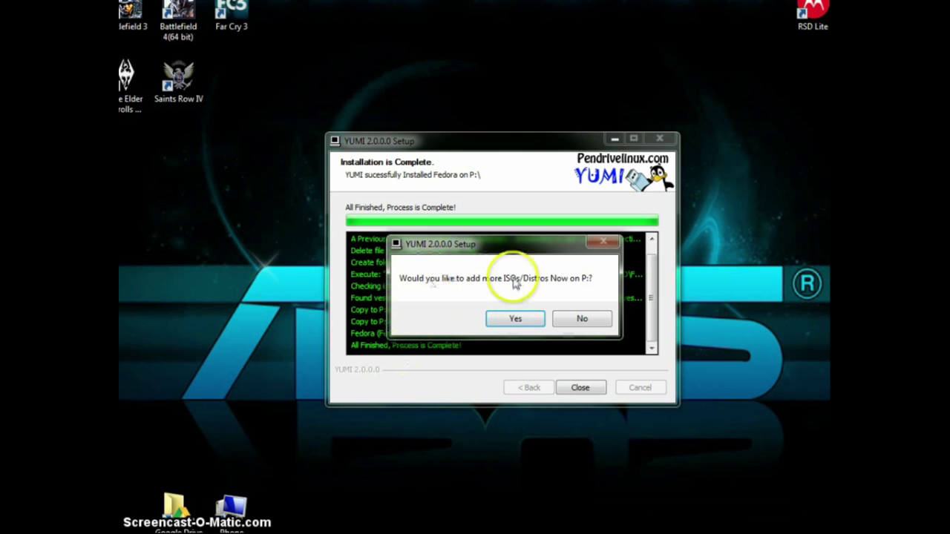
click(584, 319)
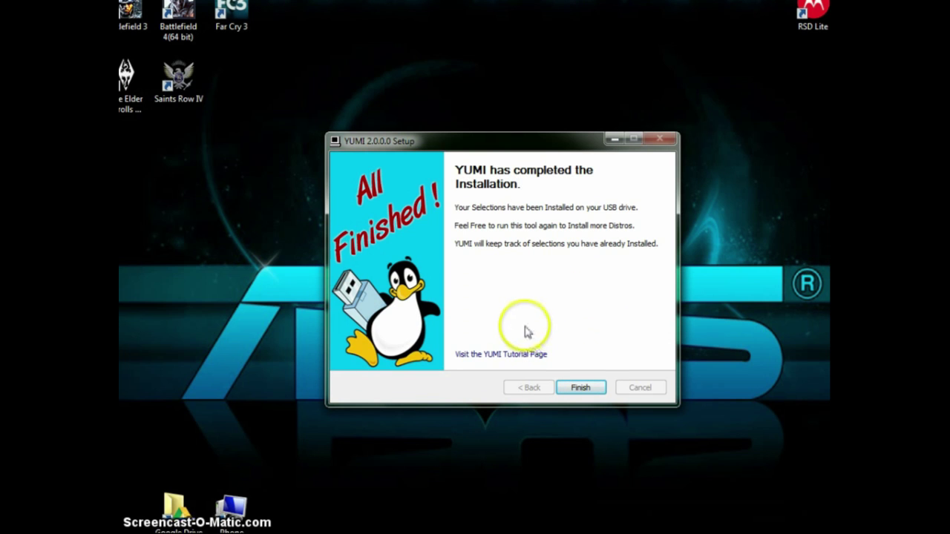
click(581, 389)
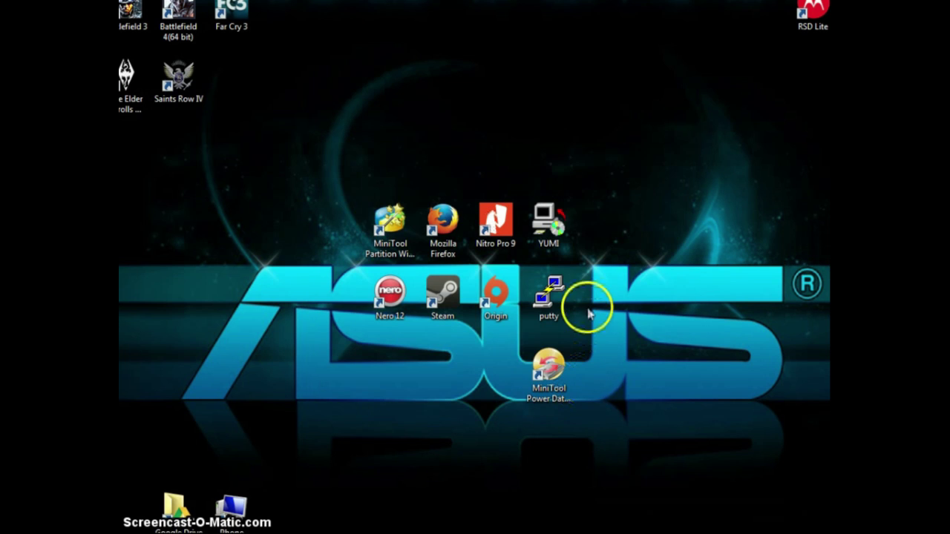
Switch to Windows Explorer and open the MULTIBOOT (P:) drive
click(211, 532)
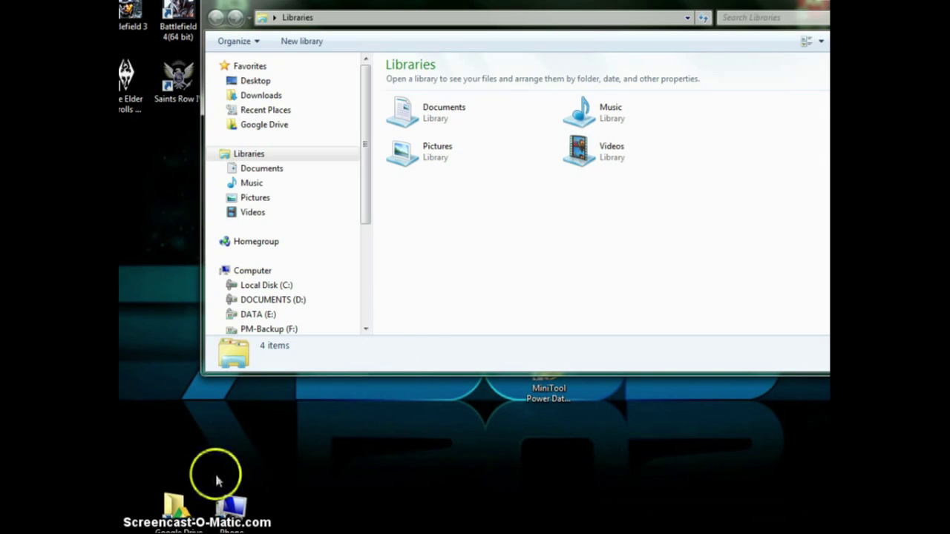
click(245, 272)
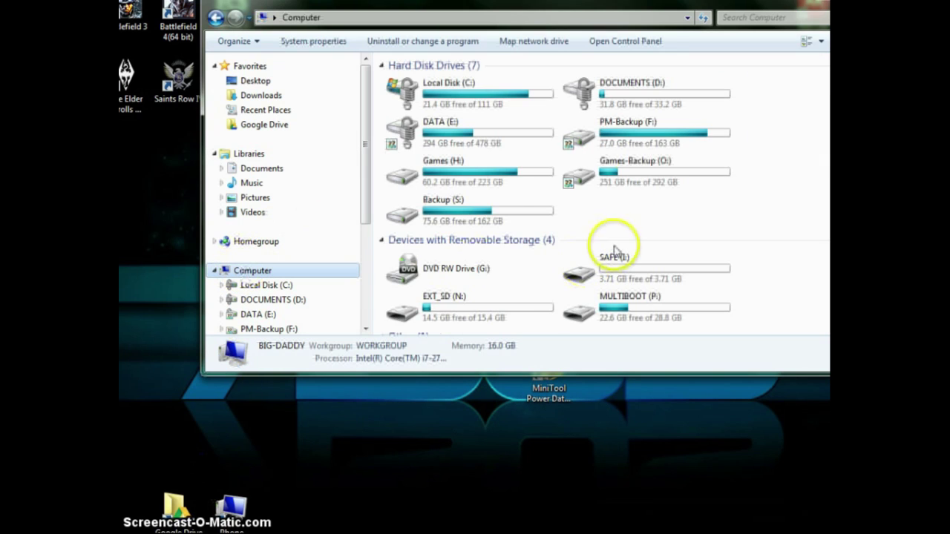
double_click(629, 301)
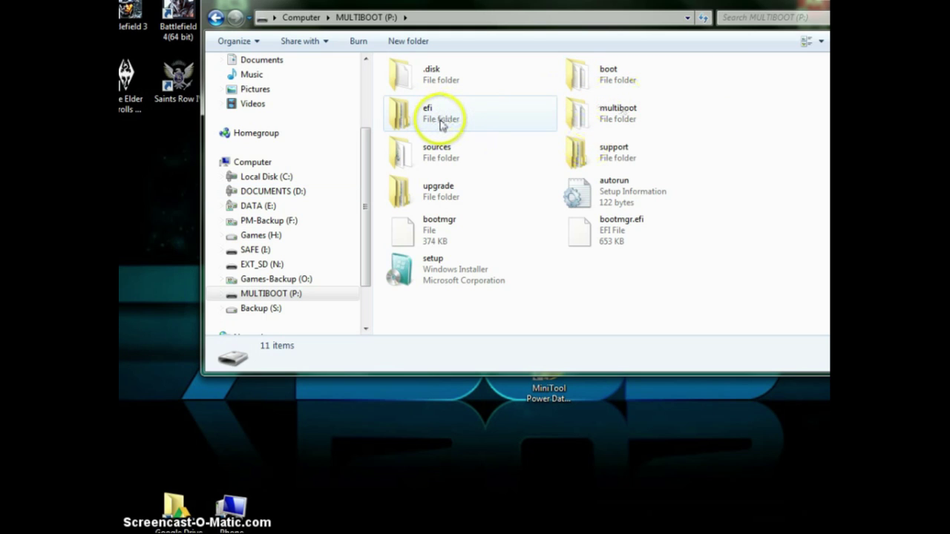
Examine the folders and files on the MULTIBOOT (P:) drive, including the contents of the sources folder
mouse_move(442, 124)
mouse_move(460, 145)
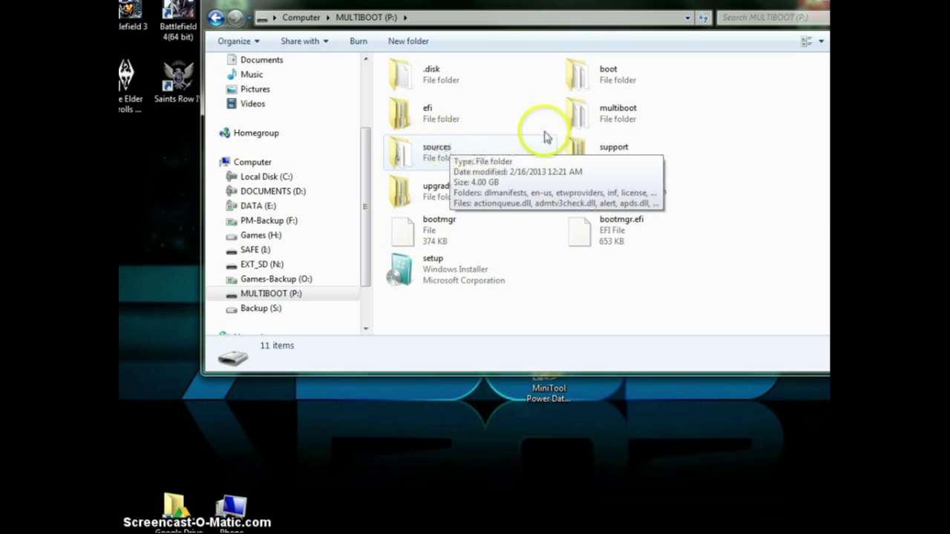
click(744, 181)
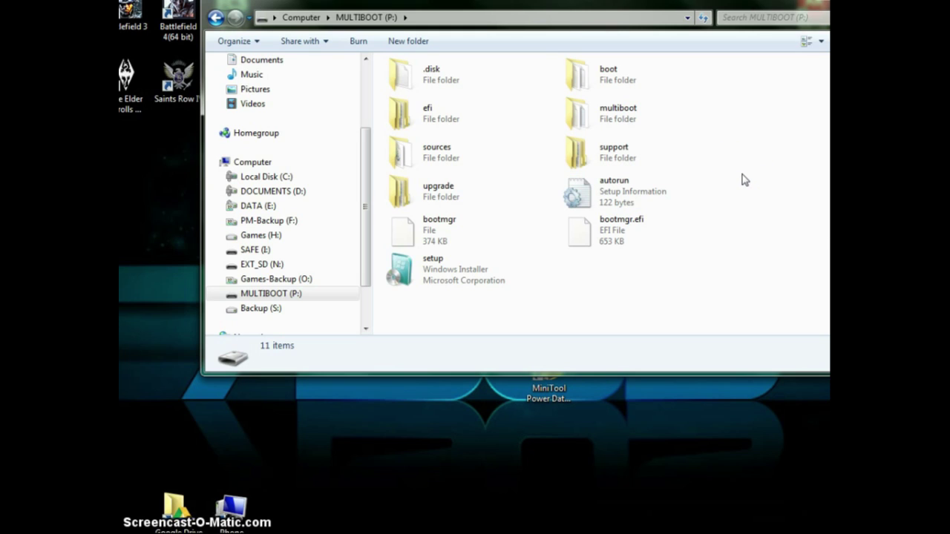
click(746, 183)
click(692, 123)
click(451, 172)
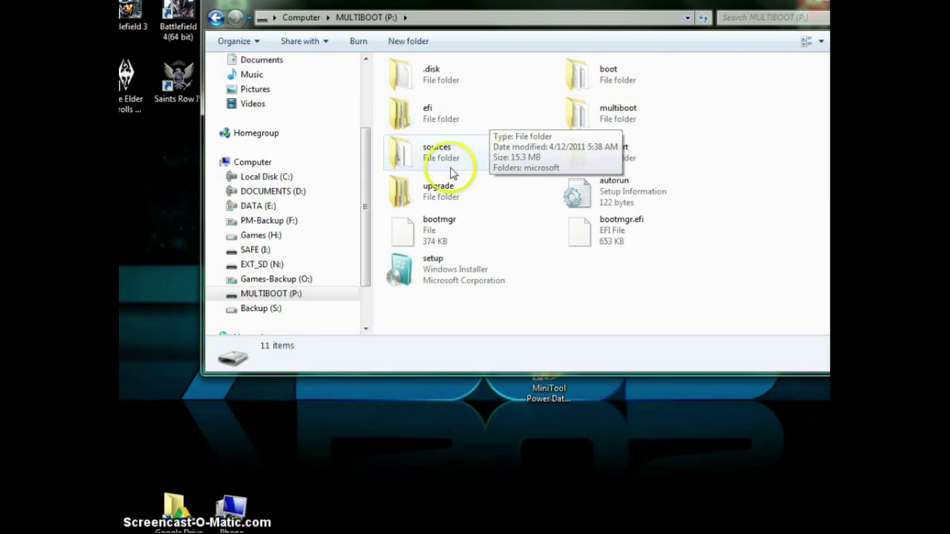
double_click(450, 172)
key(BackSpace)
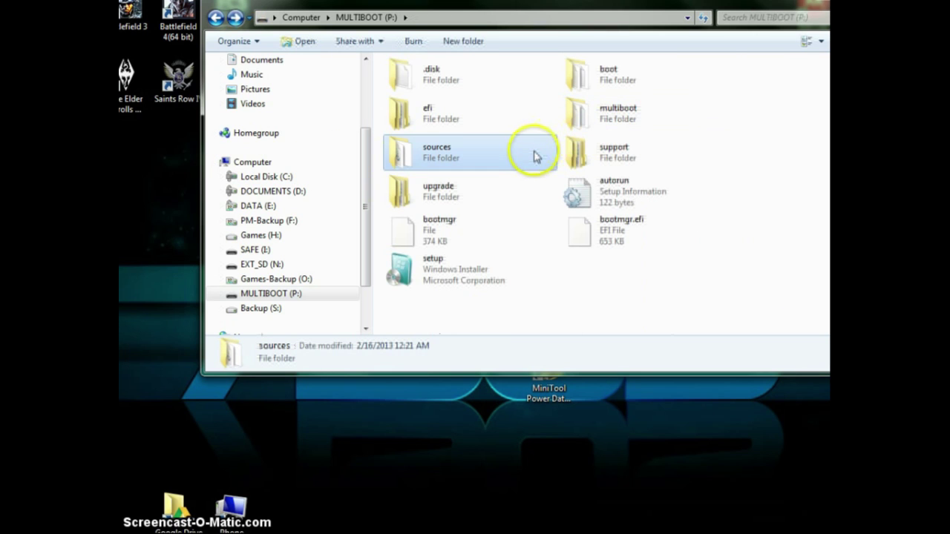
mouse_move(537, 156)
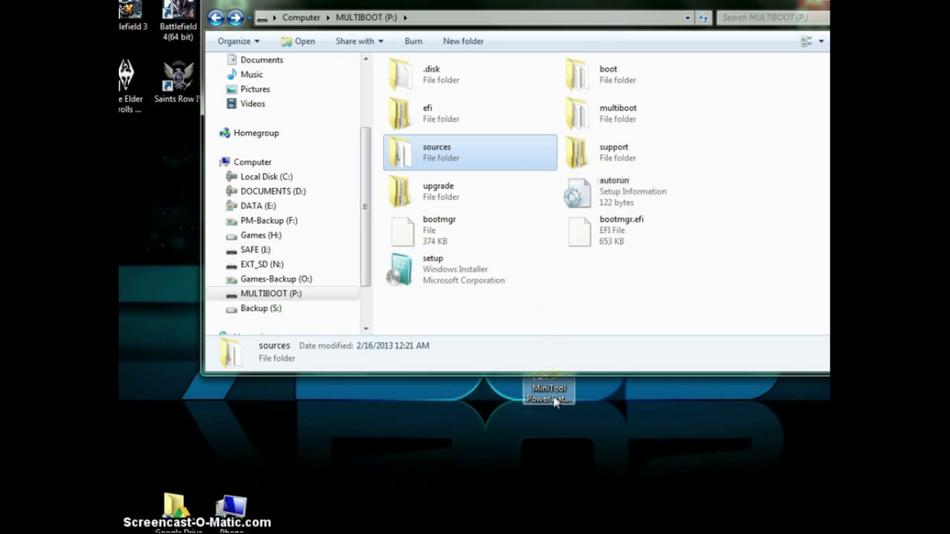
click(346, 381)
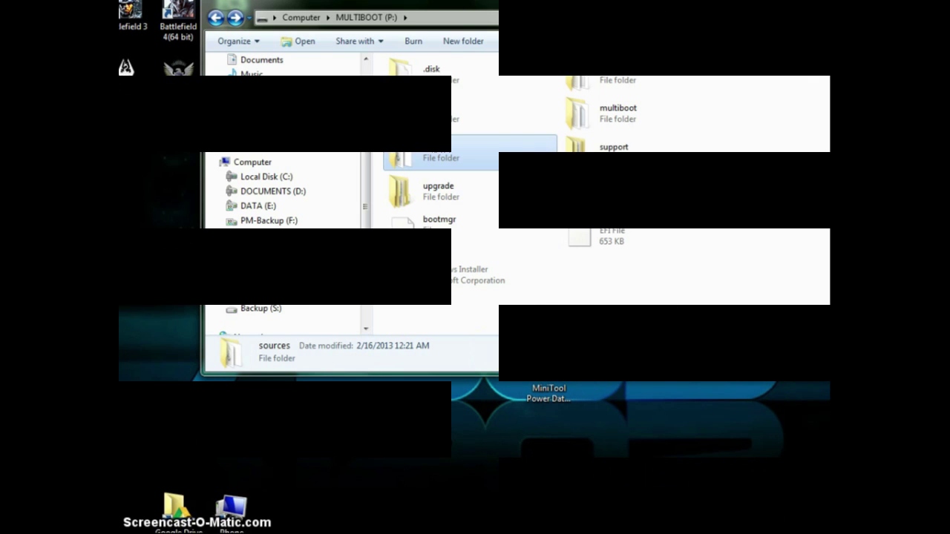